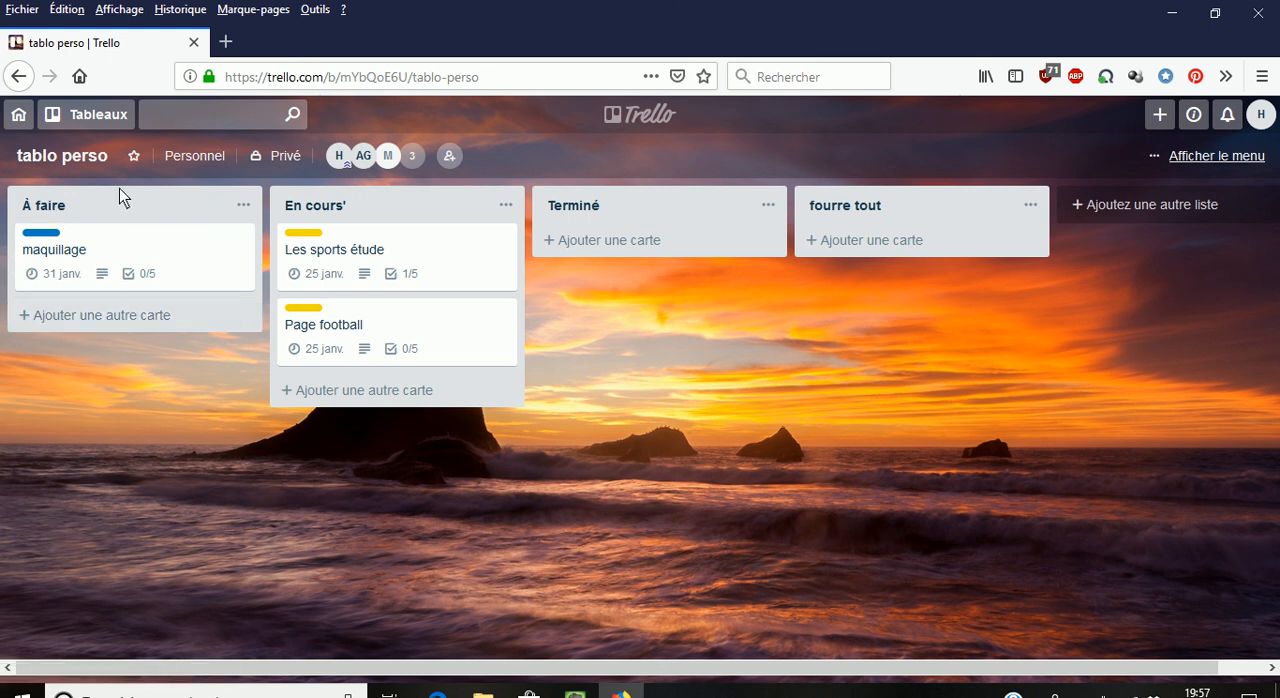
# - Add a card titled "thème" to the À faire list
pyautogui.click(133, 318)
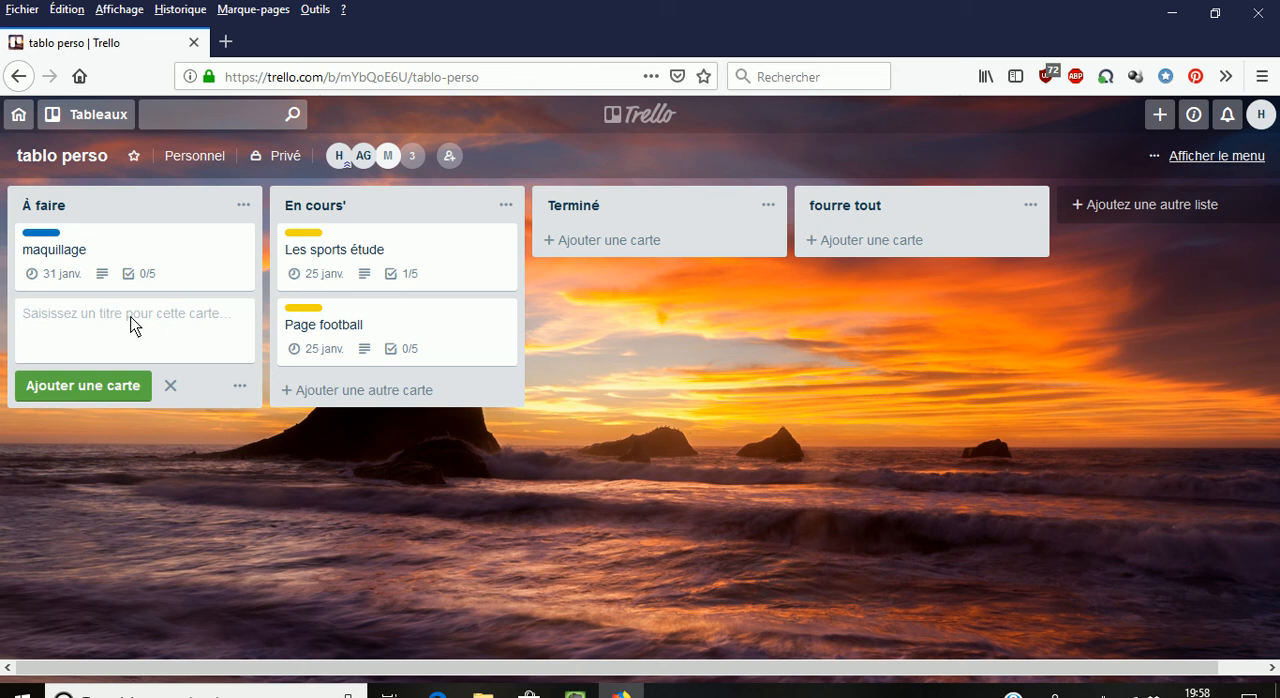
pyautogui.write('thème')
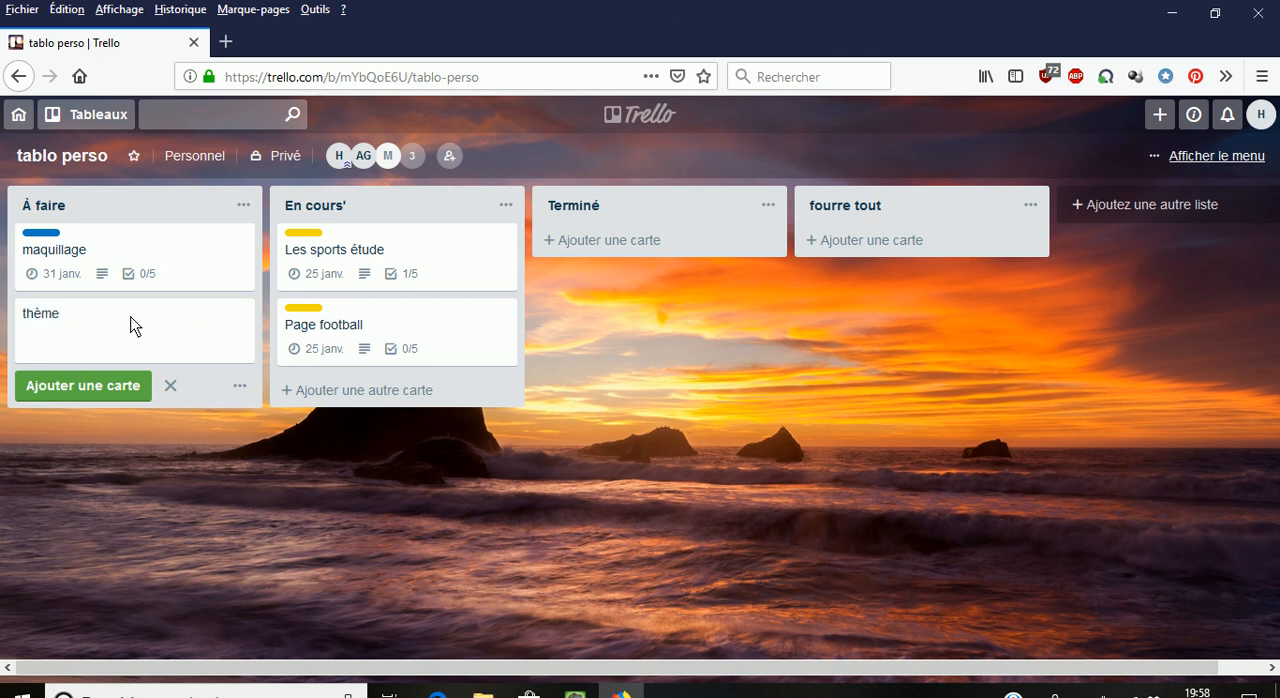
pyautogui.click(106, 385)
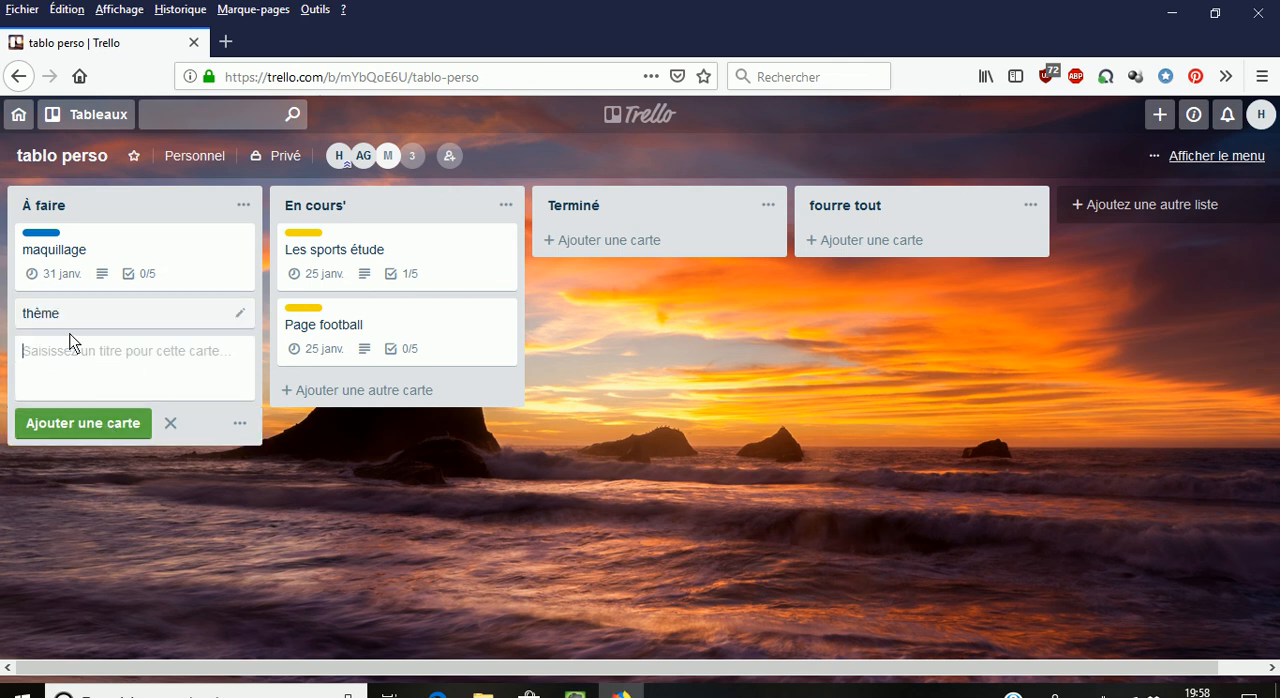
# - Open the thème card and save the description "Choisir le thème de mon site sur WP"
pyautogui.click(50, 316)
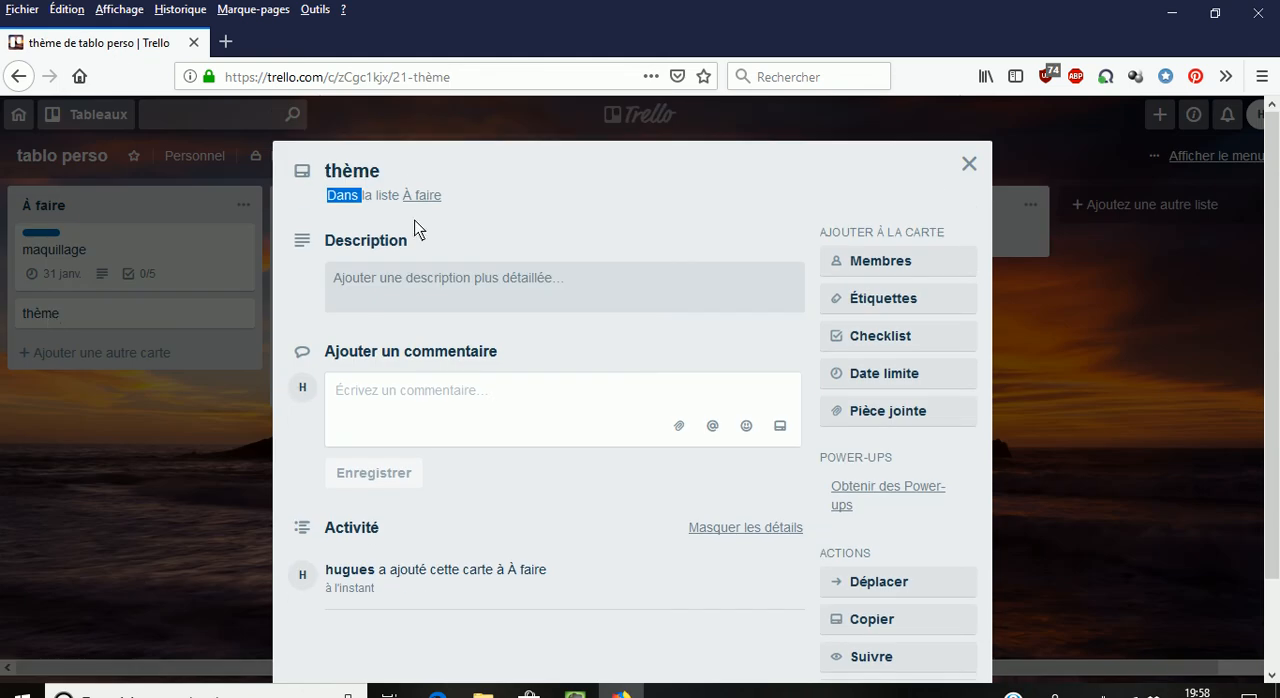
pyautogui.click(352, 278)
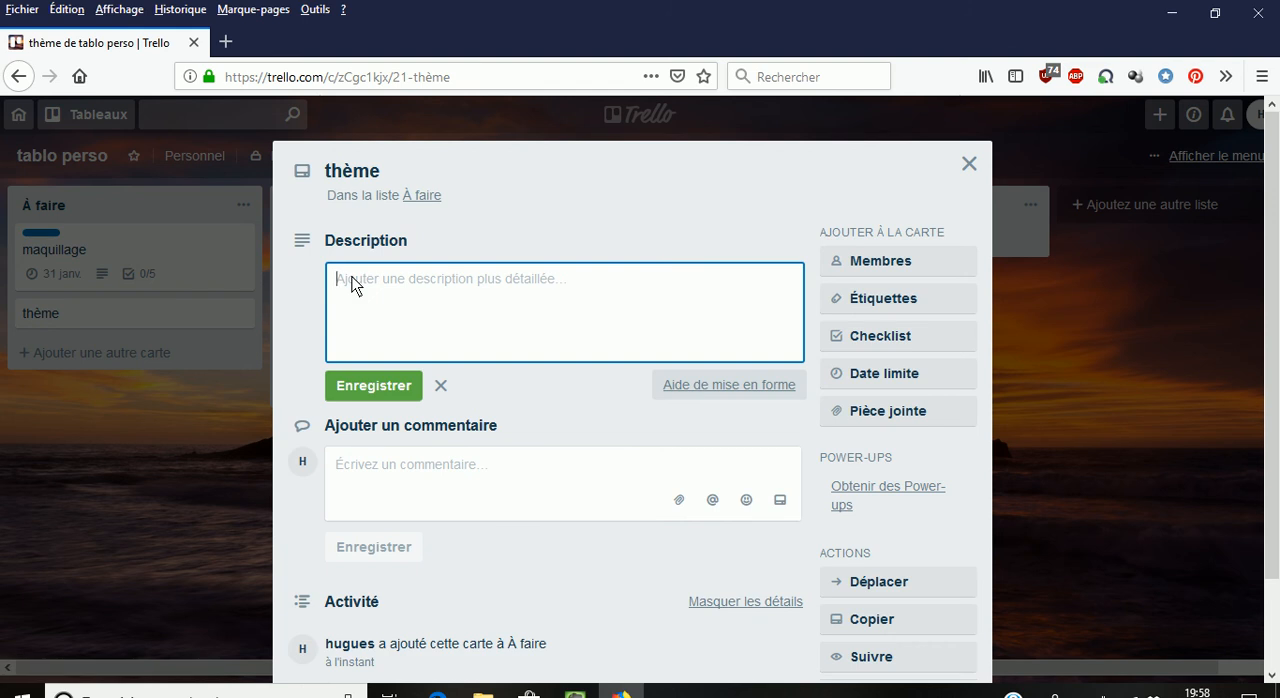
pyautogui.write('Choisir le thème de mon s')
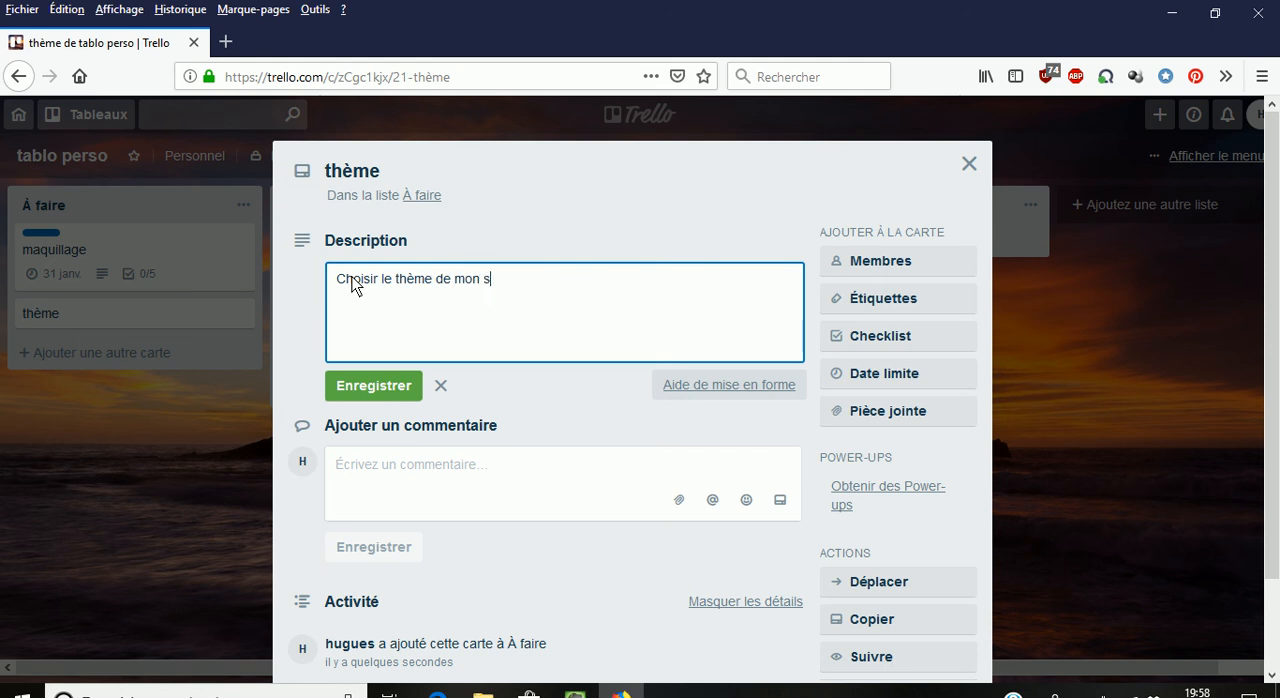
pyautogui.write('ite sur WP')
pyautogui.click(404, 390)
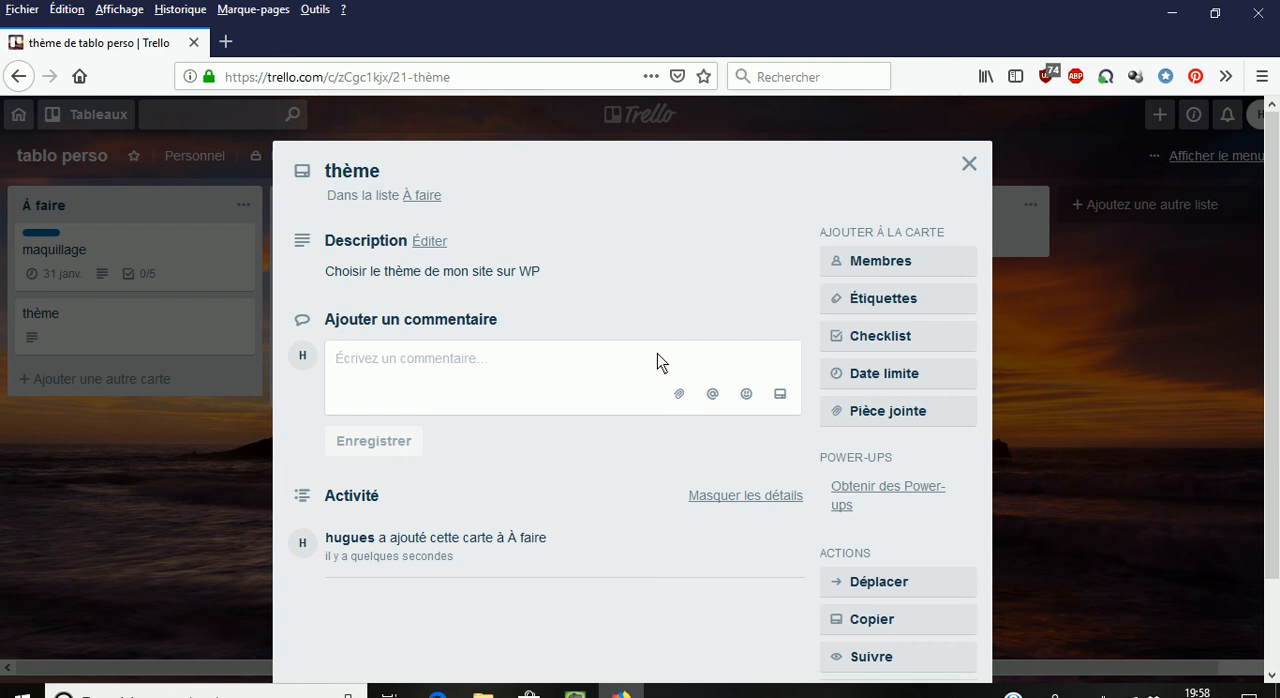
# - Add a checklist titled "activités à effectuer" to the card
pyautogui.click(880, 343)
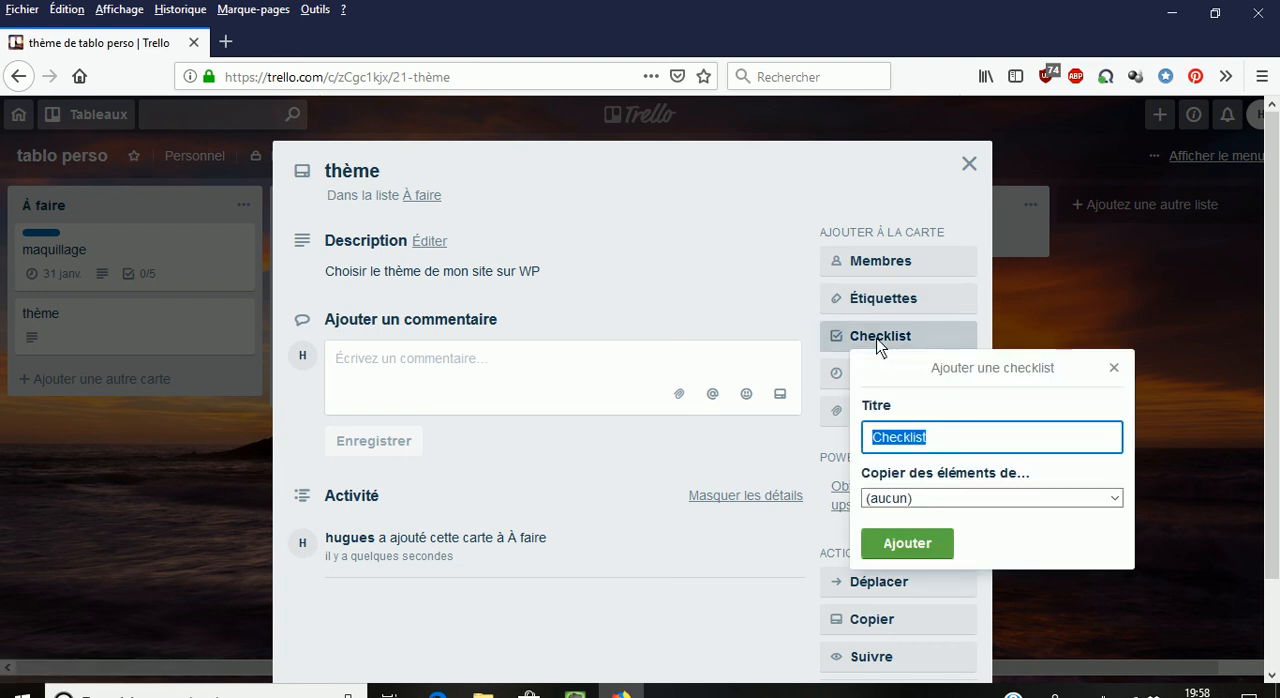
pyautogui.write('acti')
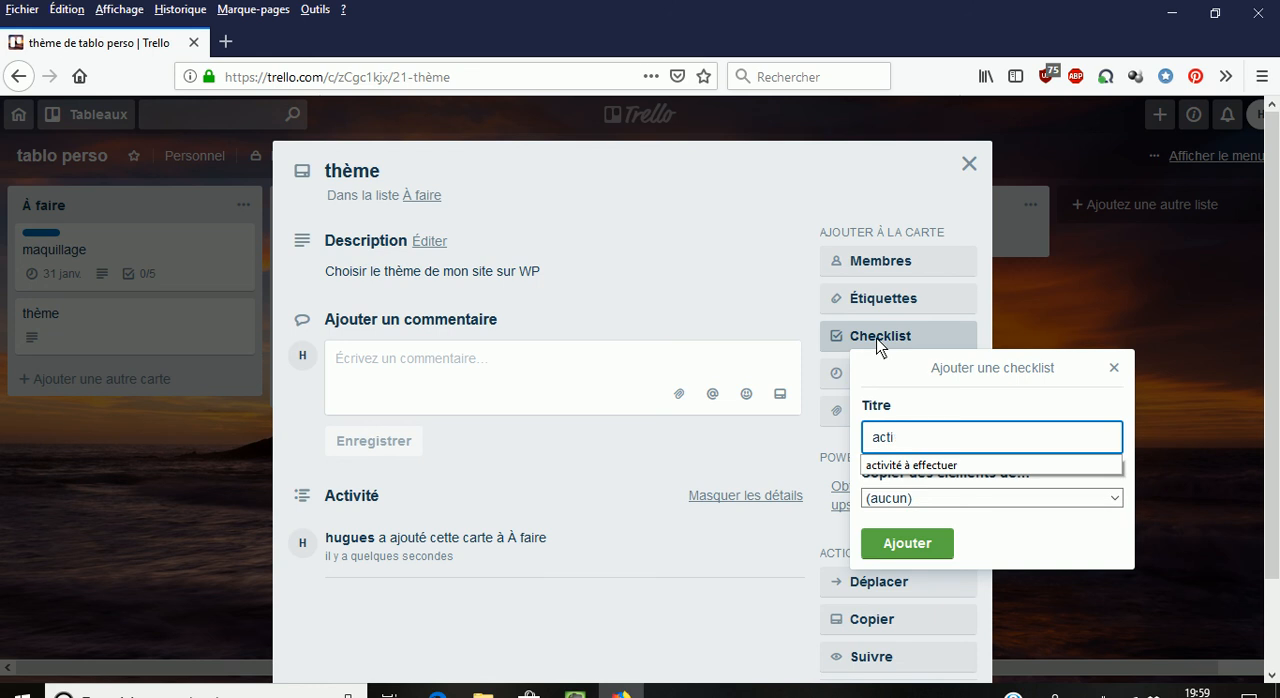
pyautogui.write('vités à ')
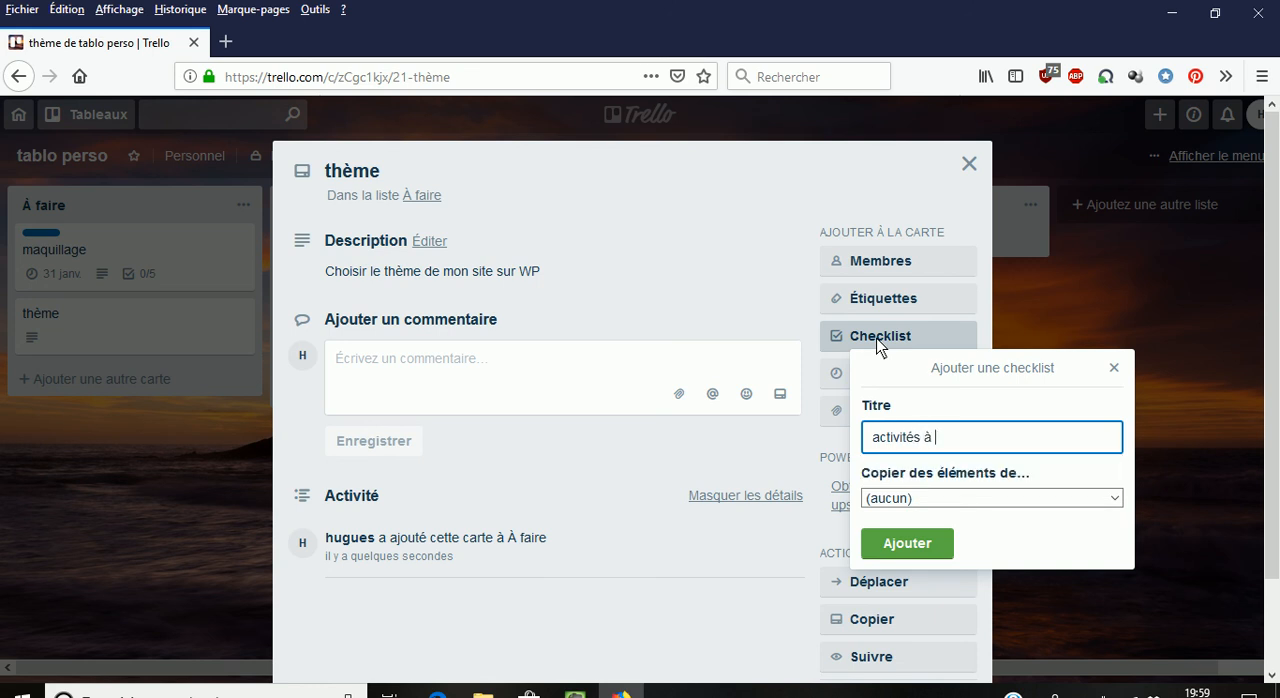
pyautogui.write('effectuer')
pyautogui.click(913, 544)
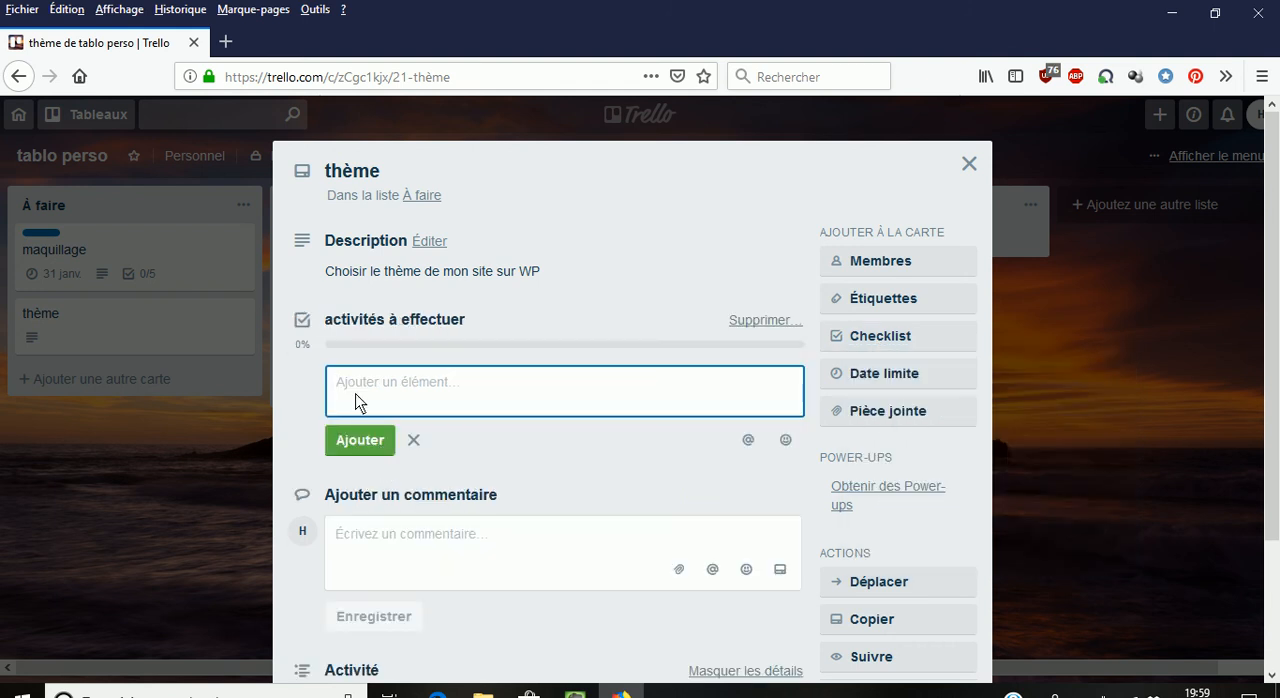
# - Add the item "rechercher les nouveaux thèmes WP" to the checklist
pyautogui.write('rechercher les nouveaux thme')
pyautogui.press('BackSpace')
pyautogui.press('BackSpace')
pyautogui.write('èmes')
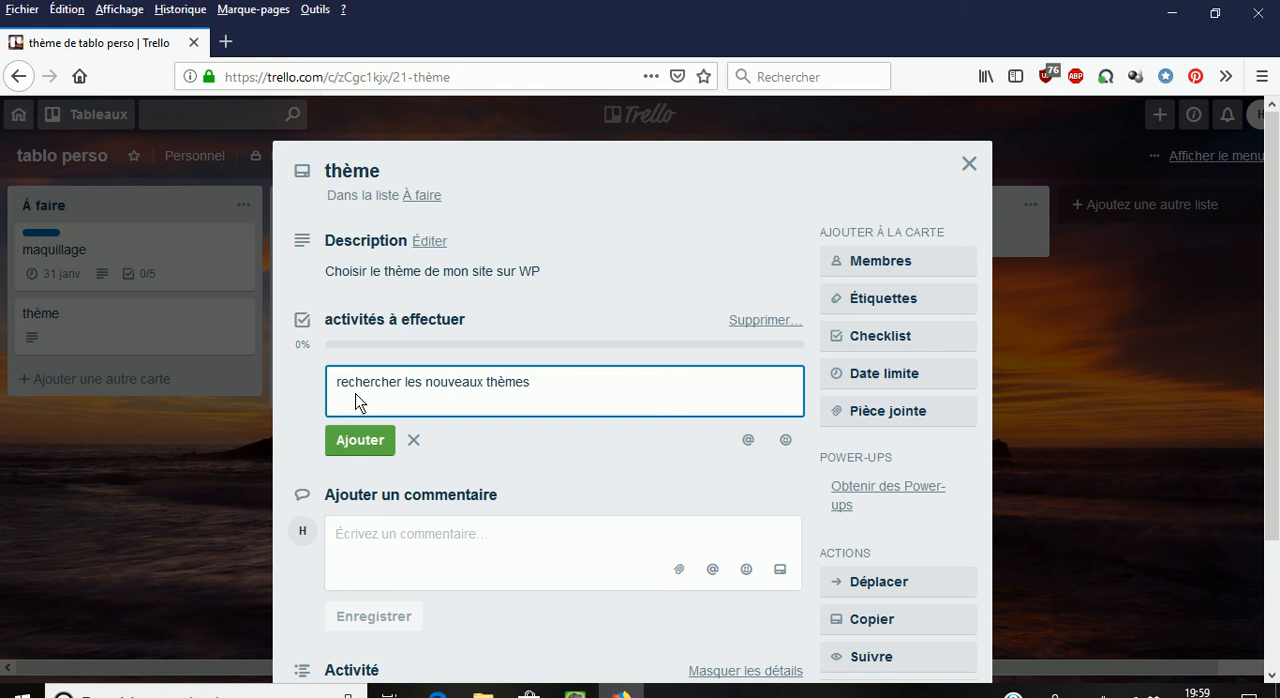
pyautogui.write(' WP')
pyautogui.click(357, 450)
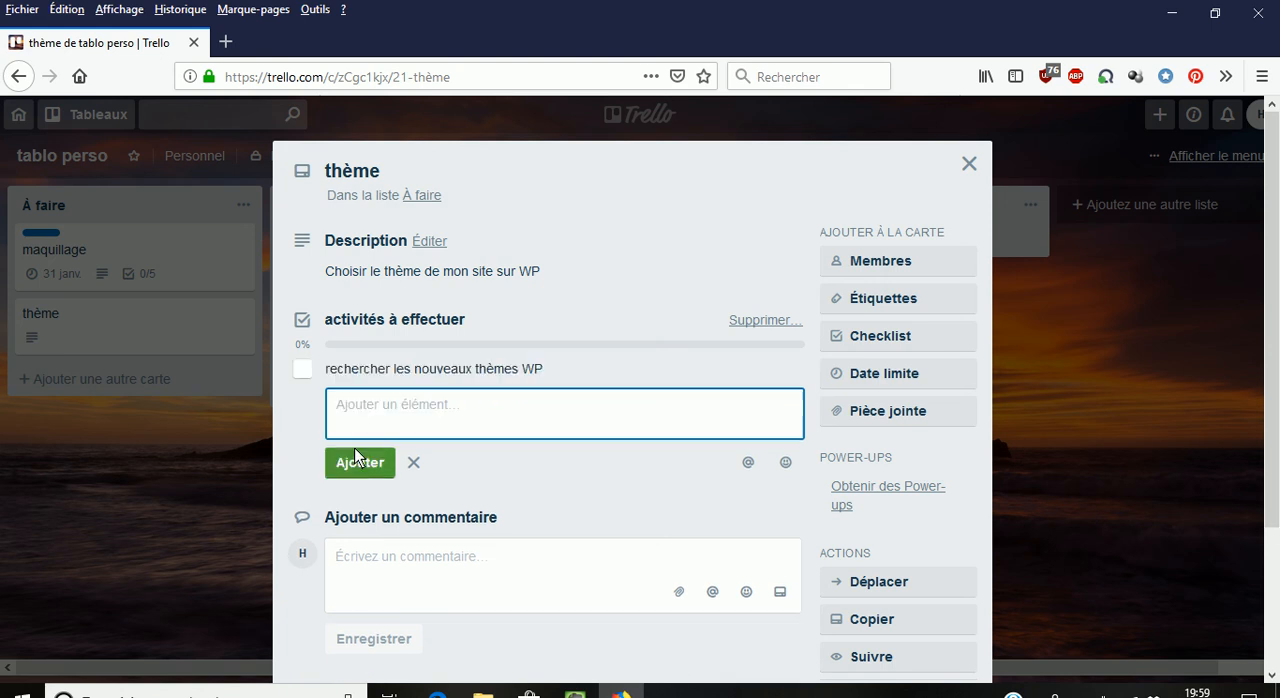
# - Add a second checklist item, "Rechercher les avis sur ces thèmes"
pyautogui.write('Rec')
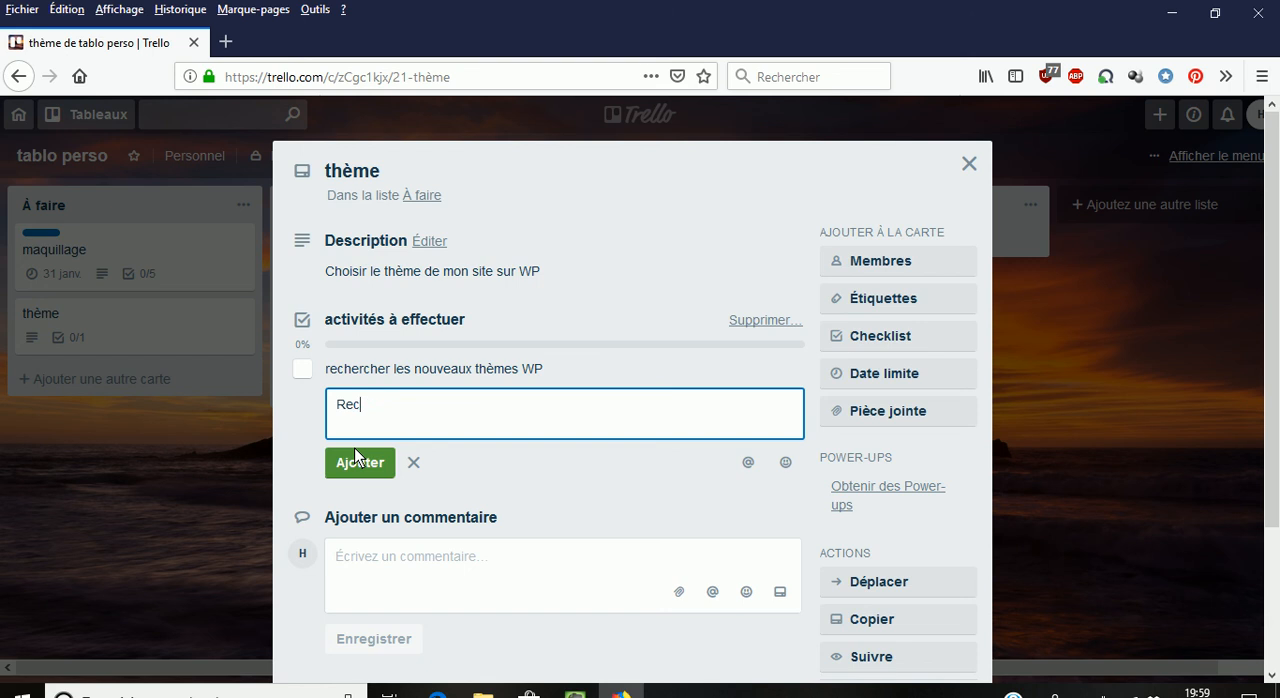
pyautogui.press('BackSpace')
pyautogui.write('chercher les avis s')
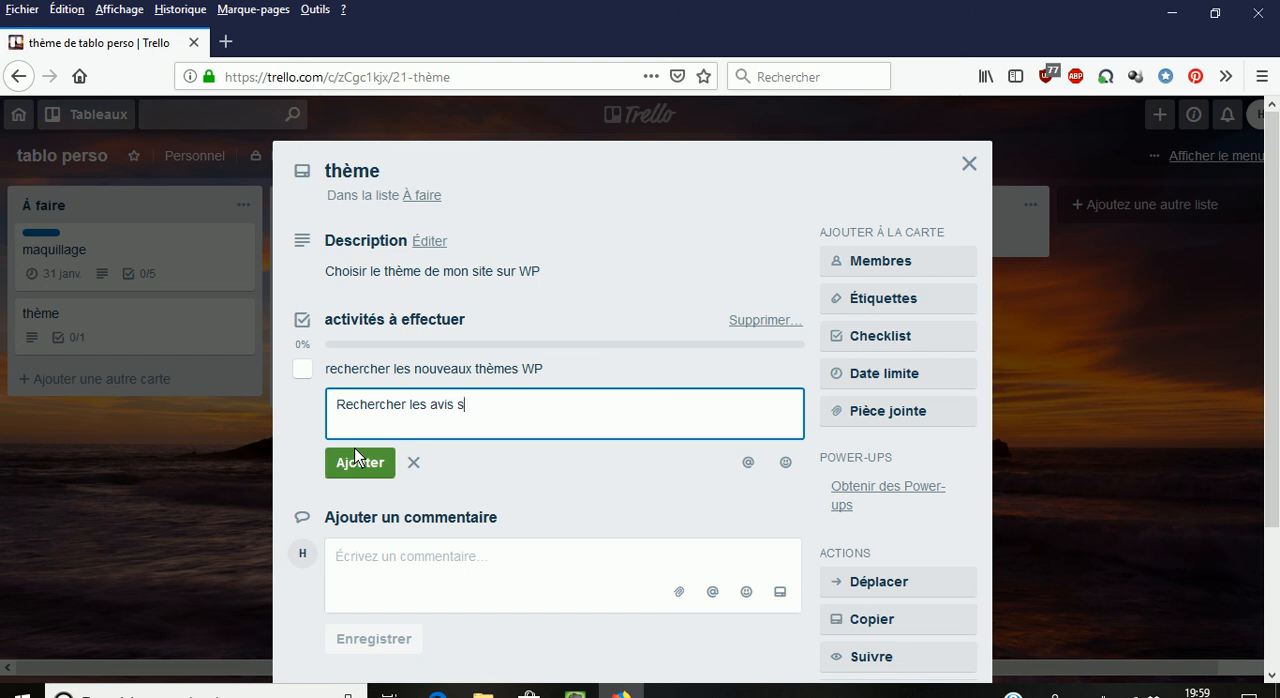
pyautogui.write('ur ces thèmes')
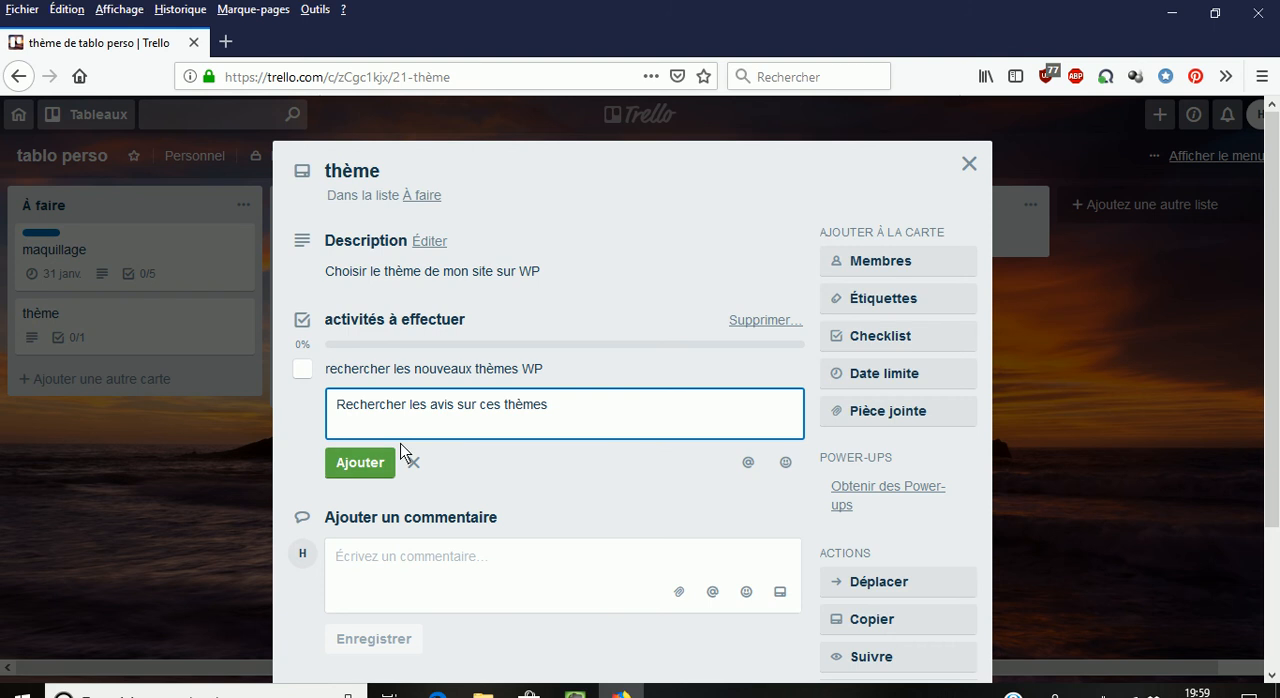
pyautogui.click(361, 463)
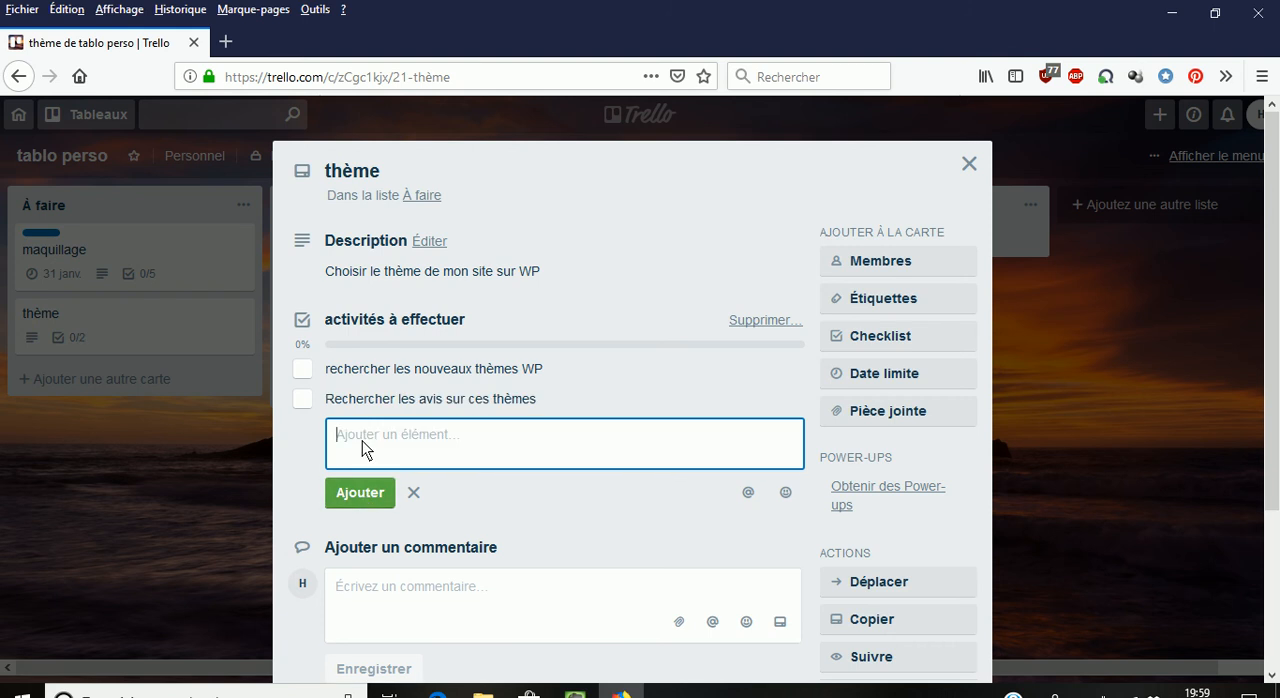
# - Add a third checklist item, "Choisir 5 thèmes pour mon client"
pyautogui.write('Choisir 5 thèmes pour mon cl')
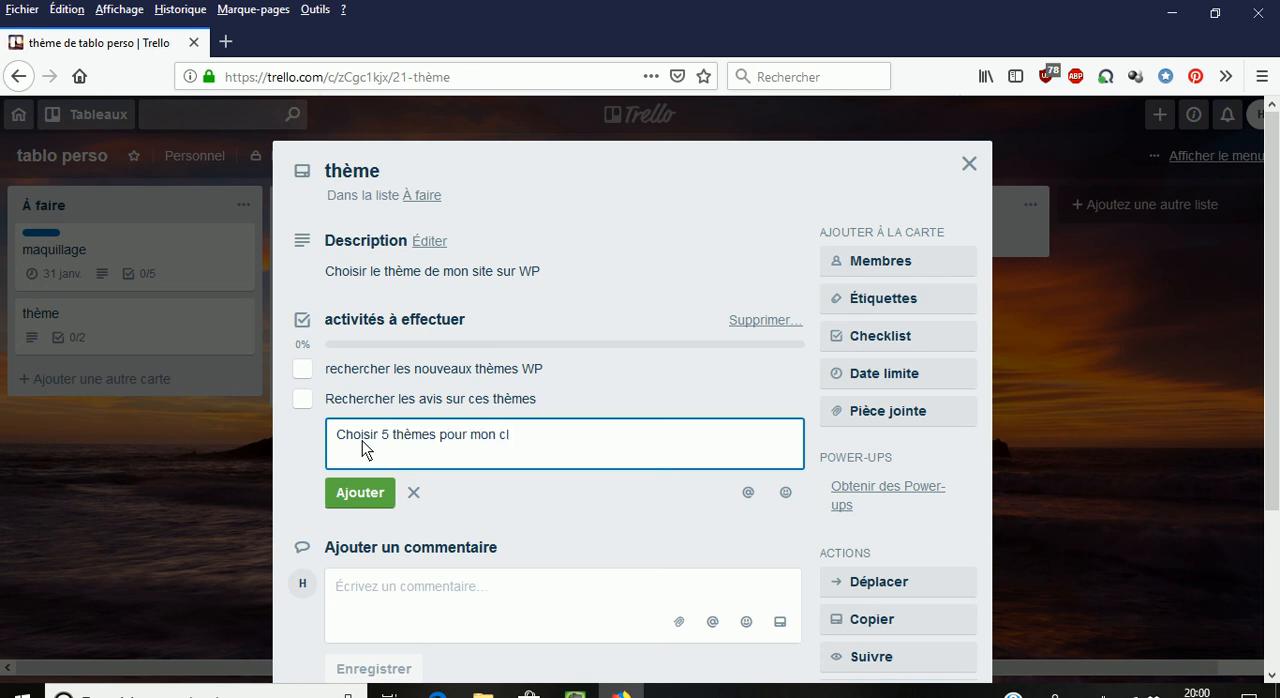
pyautogui.write('ient')
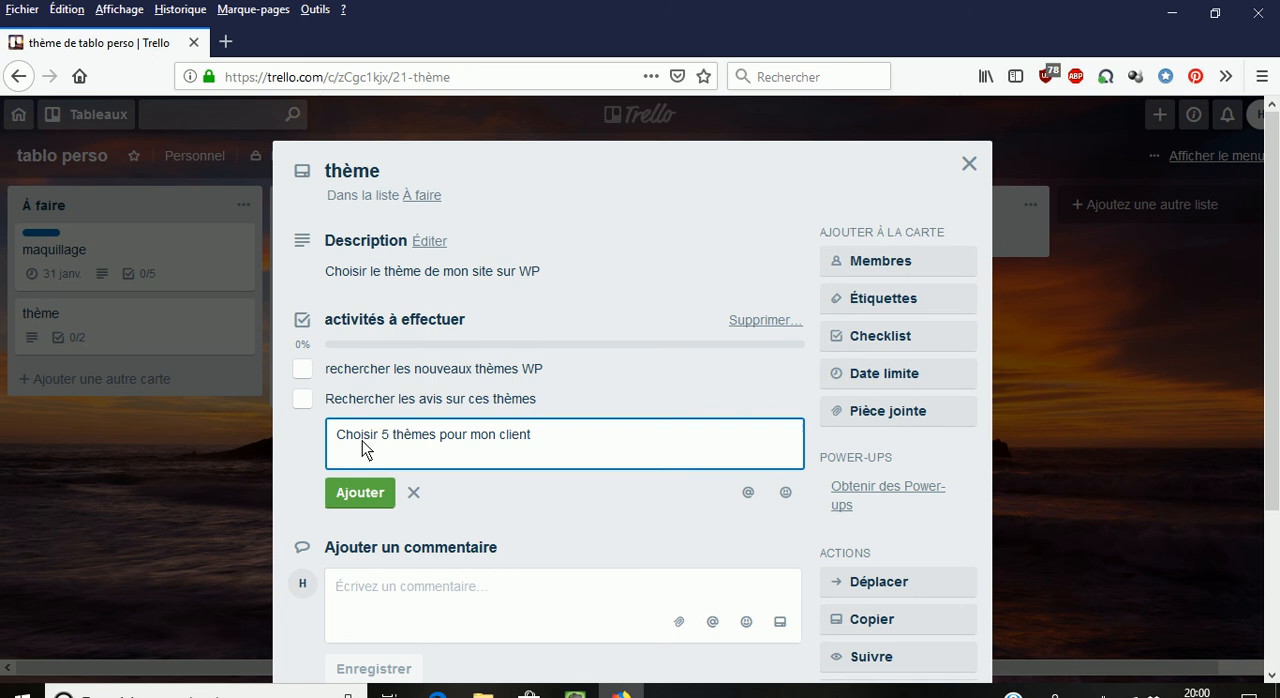
pyautogui.click(358, 492)
# - Add a fourth checklist item, "Présenter les thèmes au client"
pyautogui.write('Présenter les thèmes au clients')
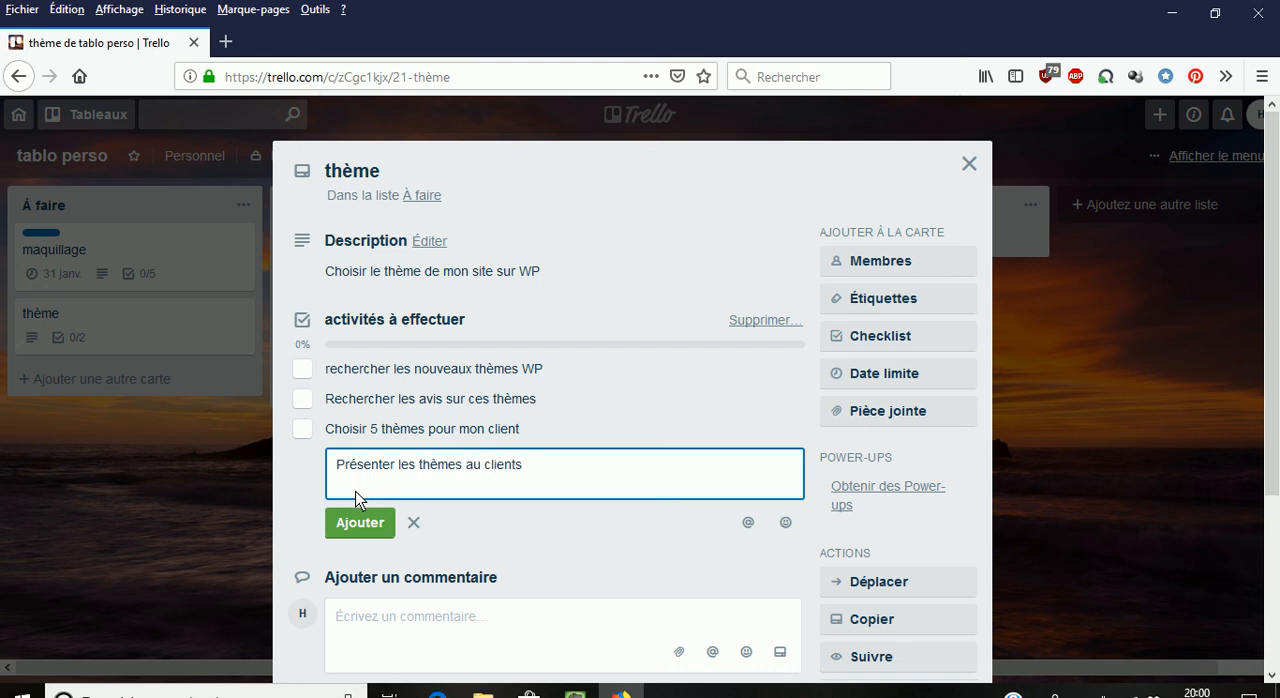
pyautogui.press('BackSpace')
pyautogui.click(357, 521)
# - Add the last checklist item, "Choisir avec le client le thème", and finish item entry
pyautogui.write('Chi')
pyautogui.press('BackSpace')
pyautogui.write('oisir avec le client le thème')
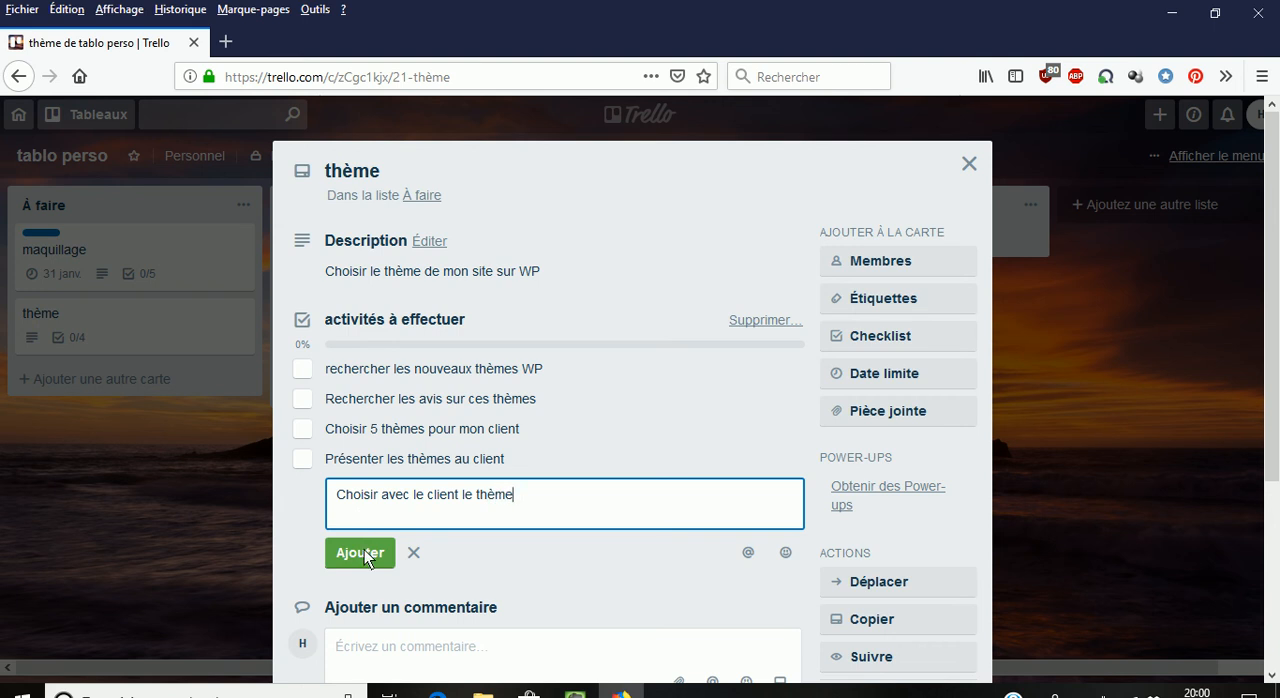
pyautogui.click(358, 553)
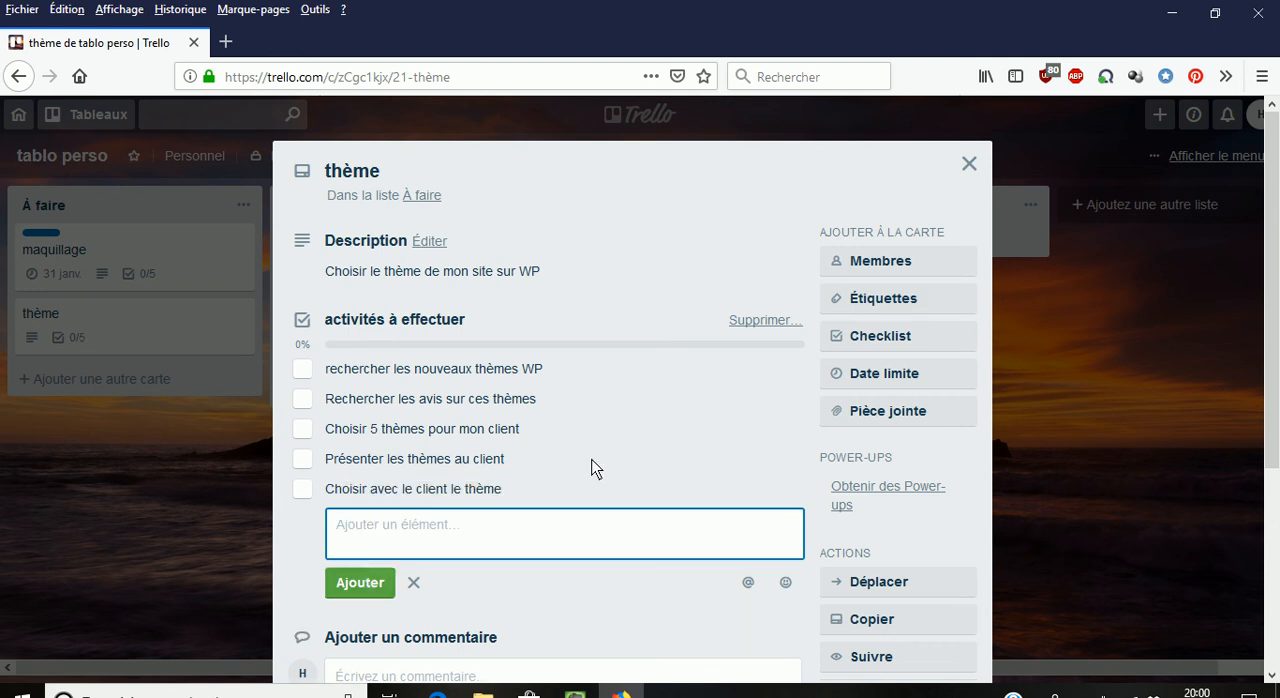
pyautogui.click(414, 582)
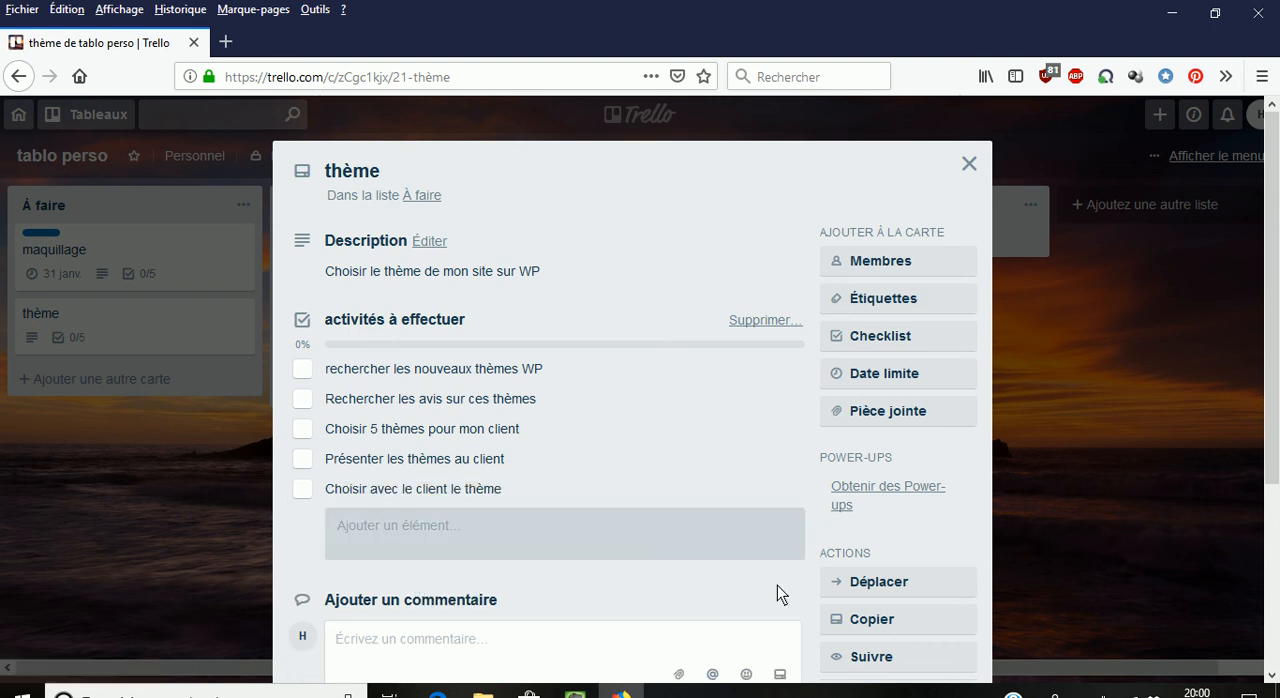
# - Set the card's due date to 24/1/2019 at 18:00 and assign the first two listed board members to the card
pyautogui.click(880, 376)
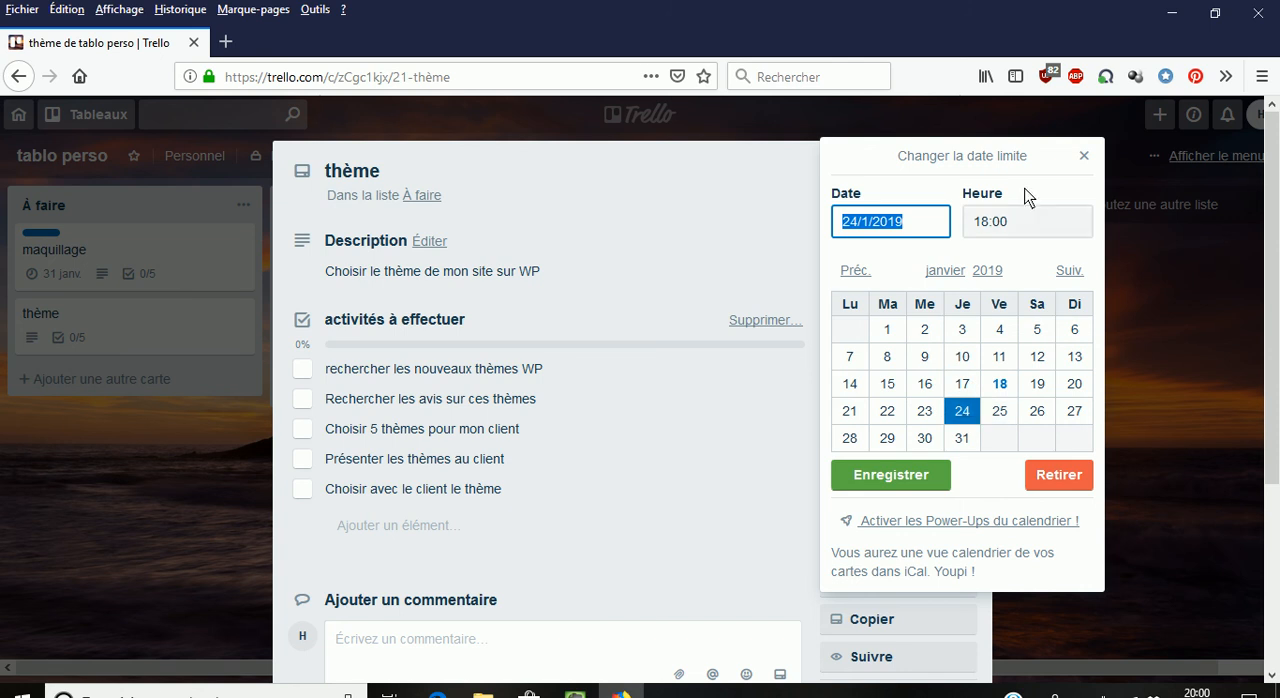
pyautogui.click(893, 482)
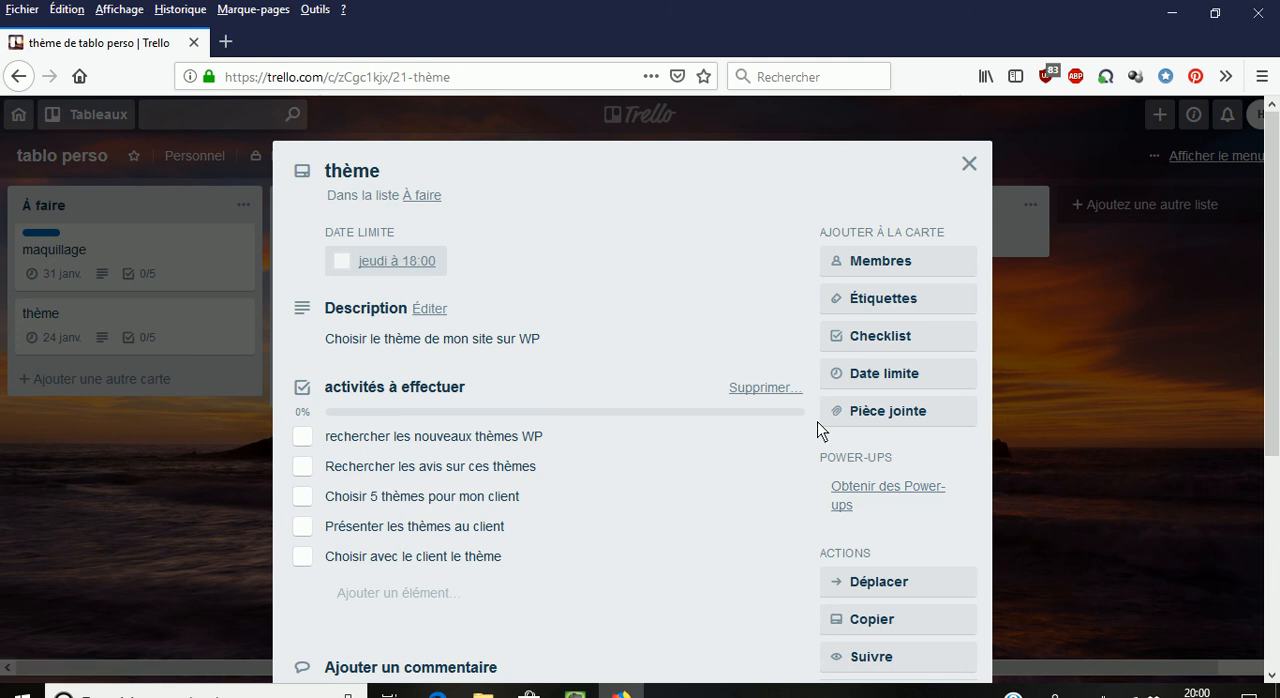
pyautogui.click(899, 264)
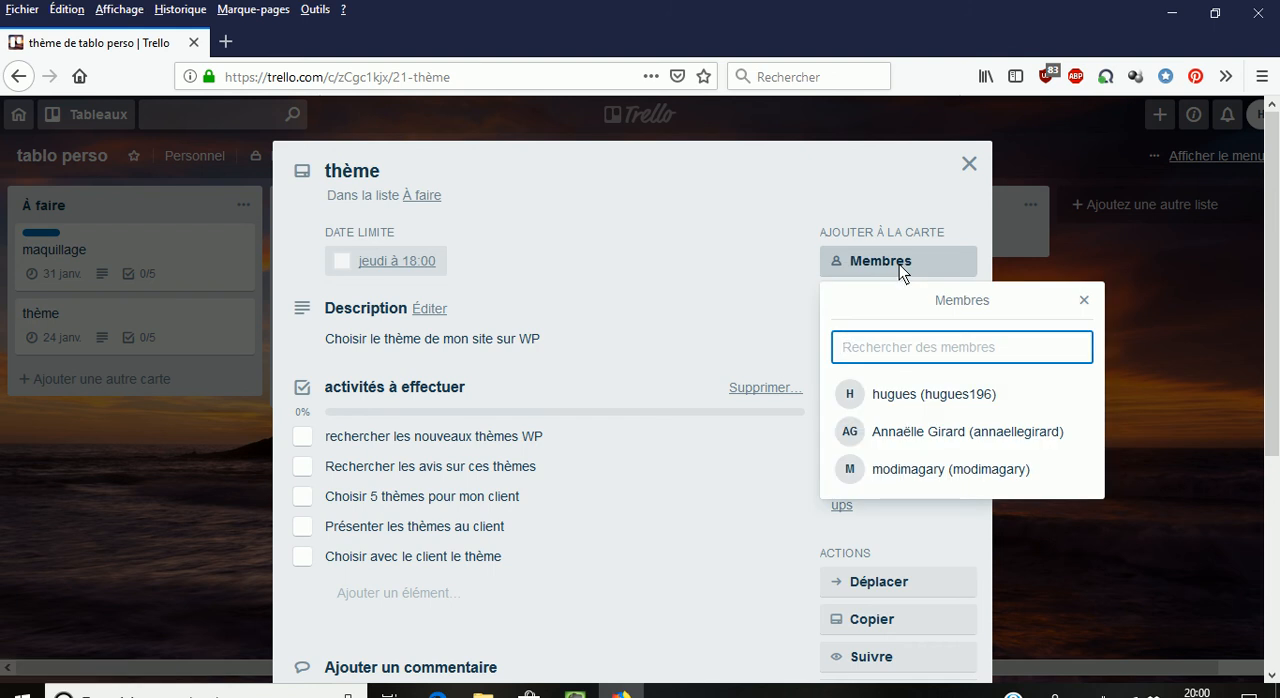
pyautogui.click(904, 394)
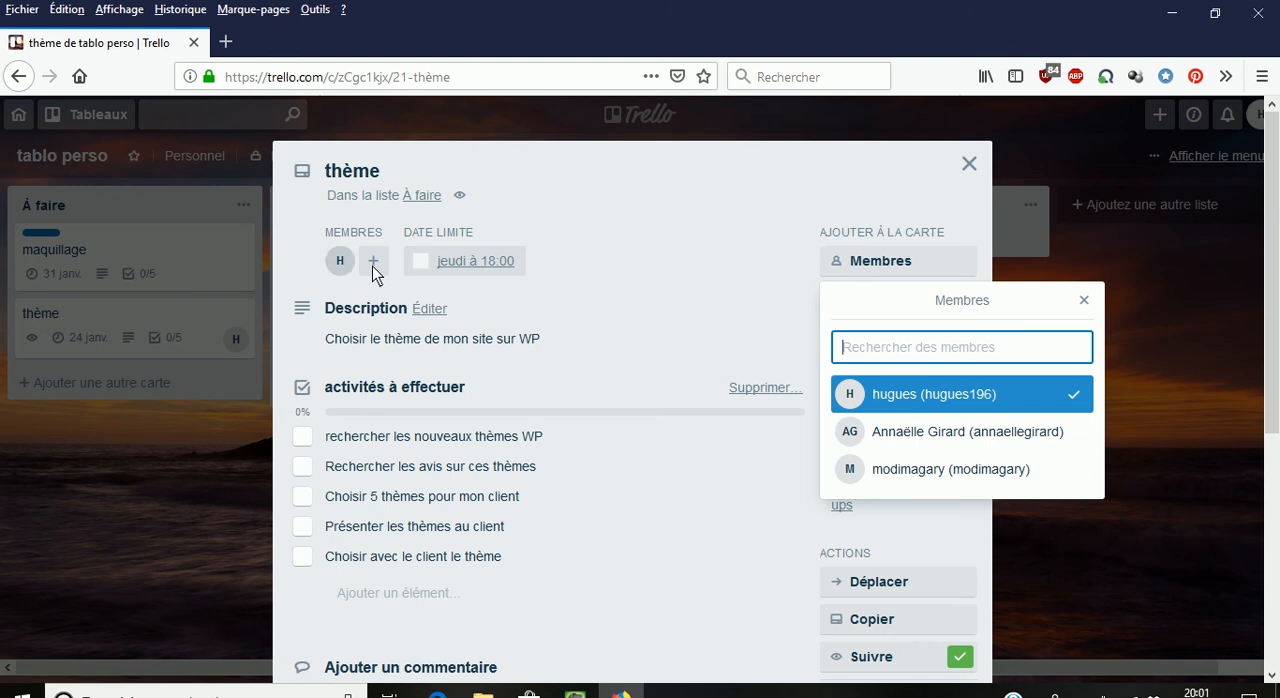
pyautogui.click(931, 432)
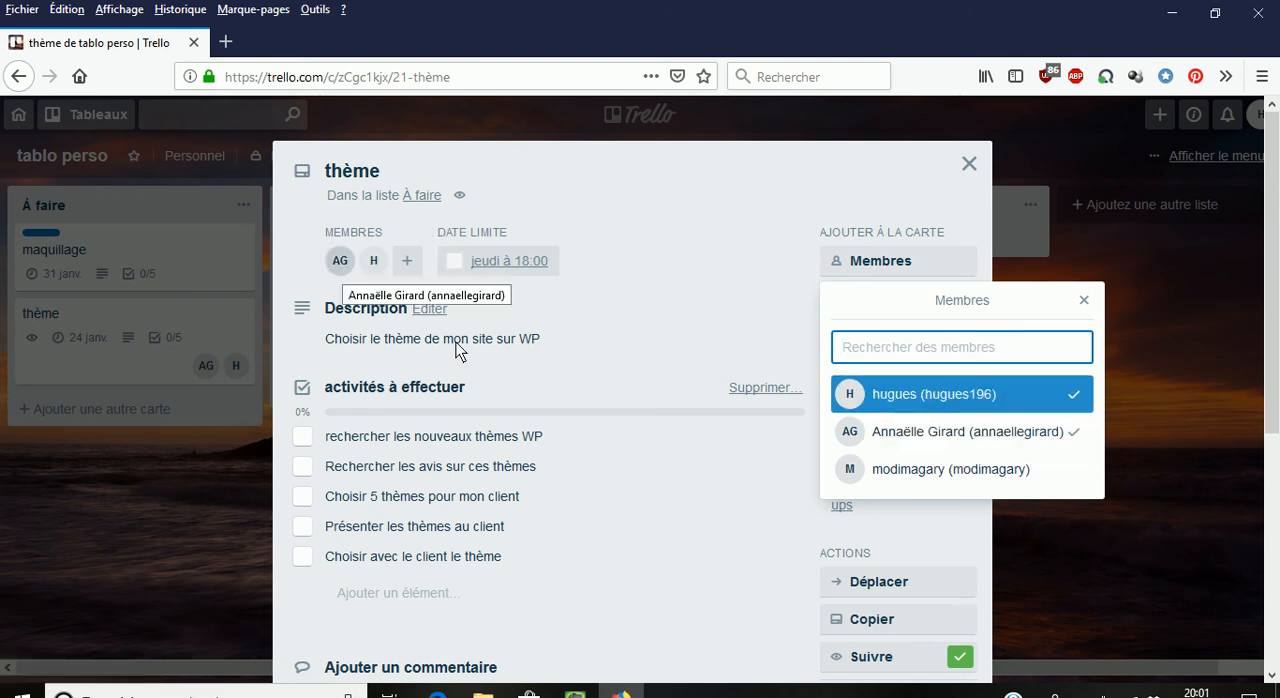
pyautogui.click(1085, 300)
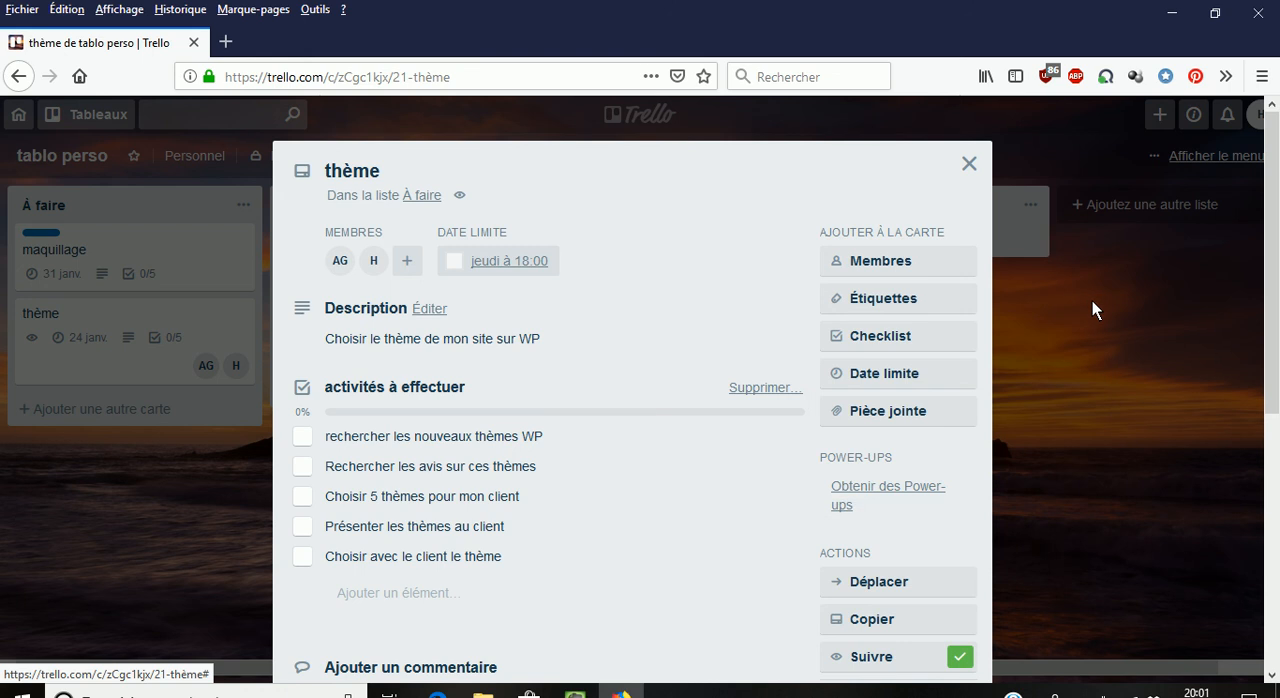
# - Apply the À faire and urgent labels to the thème card, then close the card
pyautogui.click(884, 296)
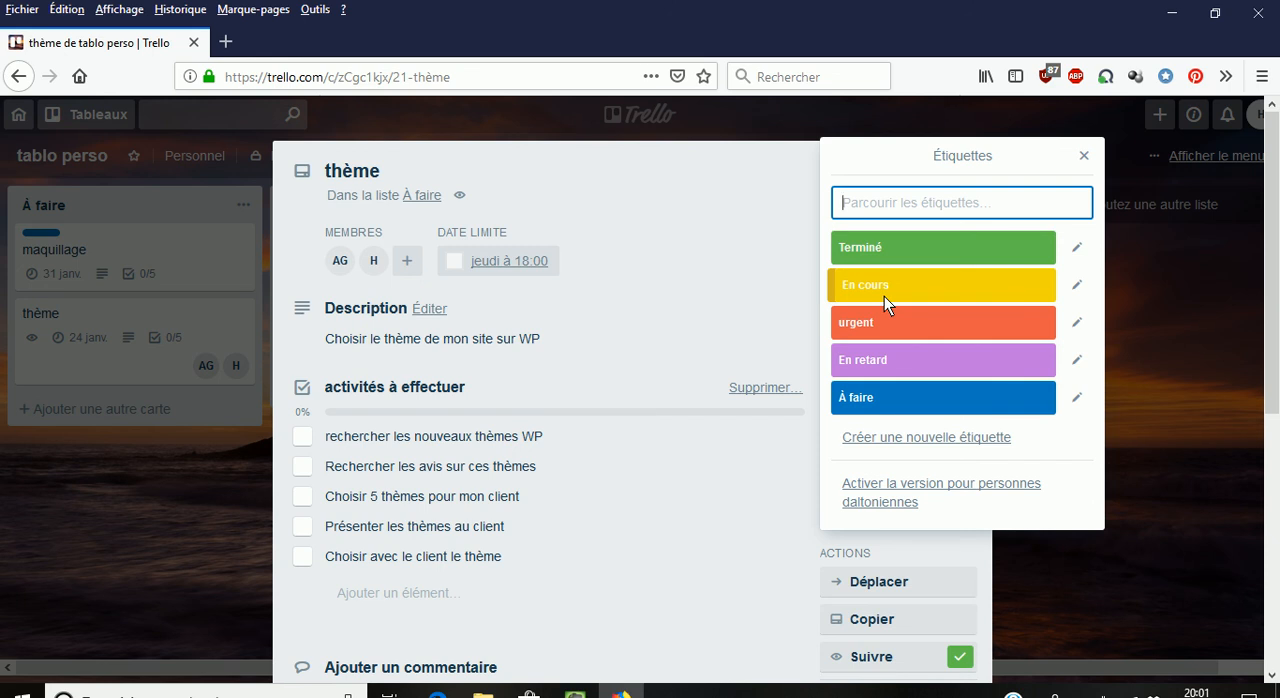
pyautogui.click(907, 397)
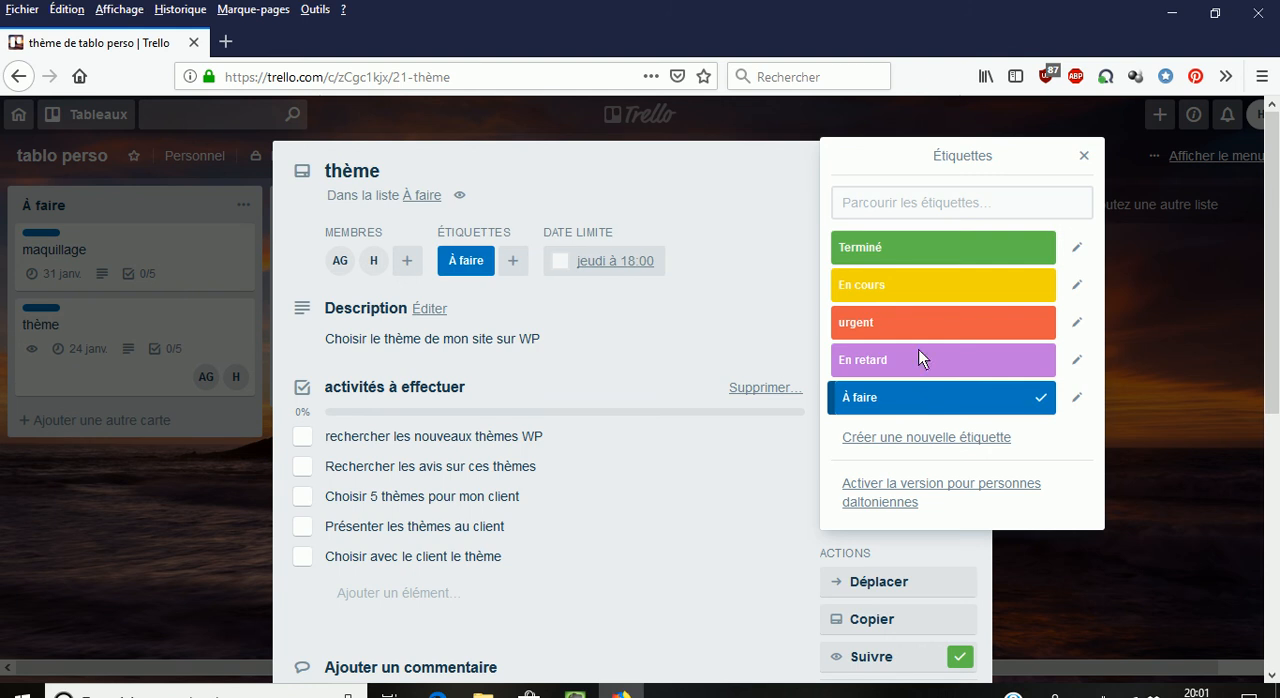
pyautogui.click(925, 323)
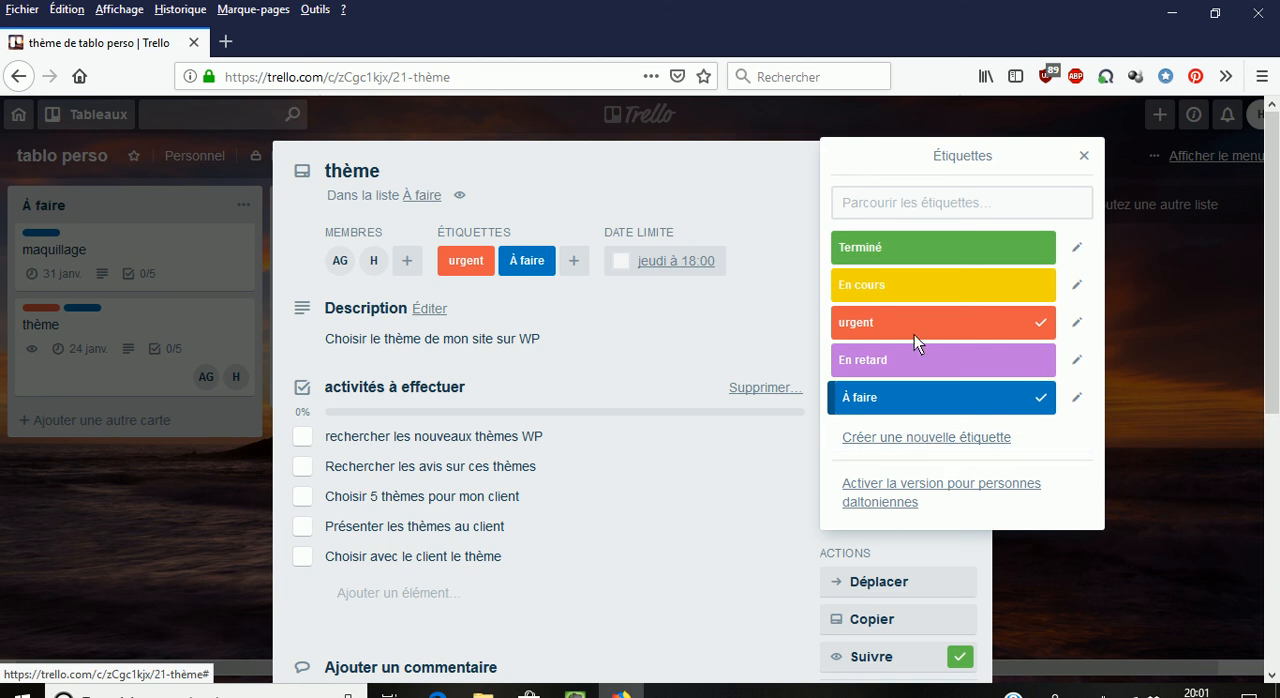
pyautogui.click(1084, 157)
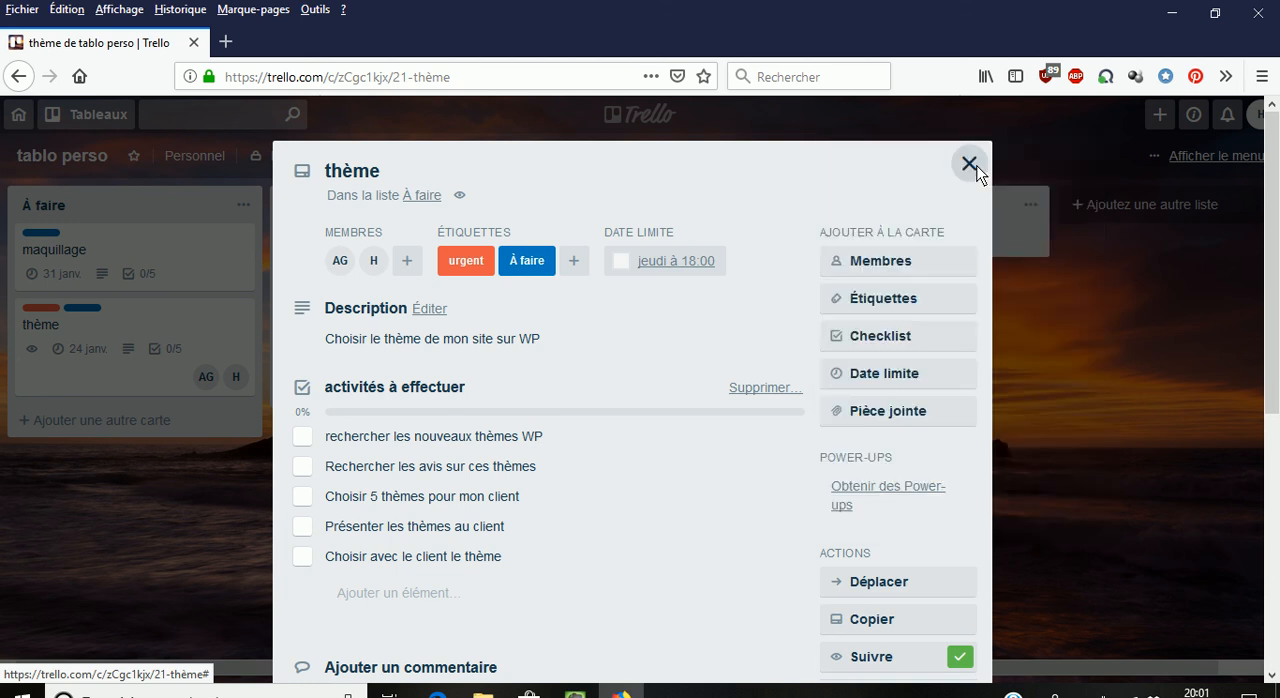
pyautogui.click(970, 164)
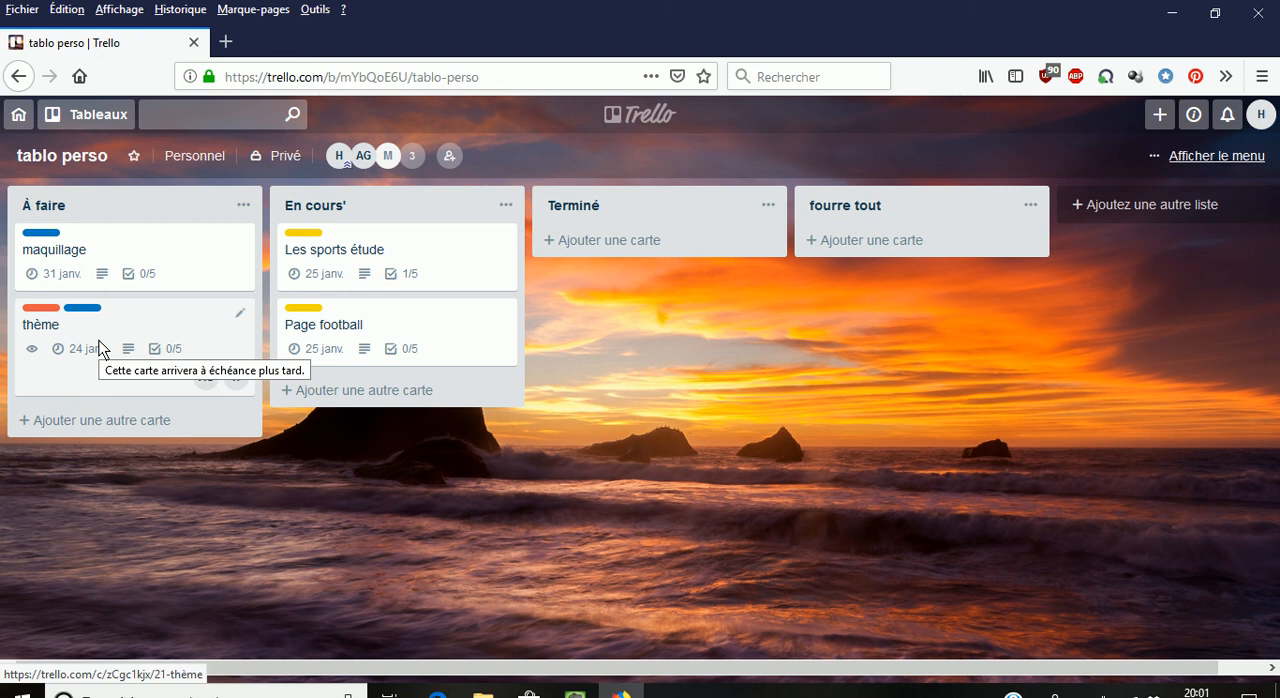
# - Search by name for a person to invite to the board, then close the invitation form without sending anything
pyautogui.click(449, 157)
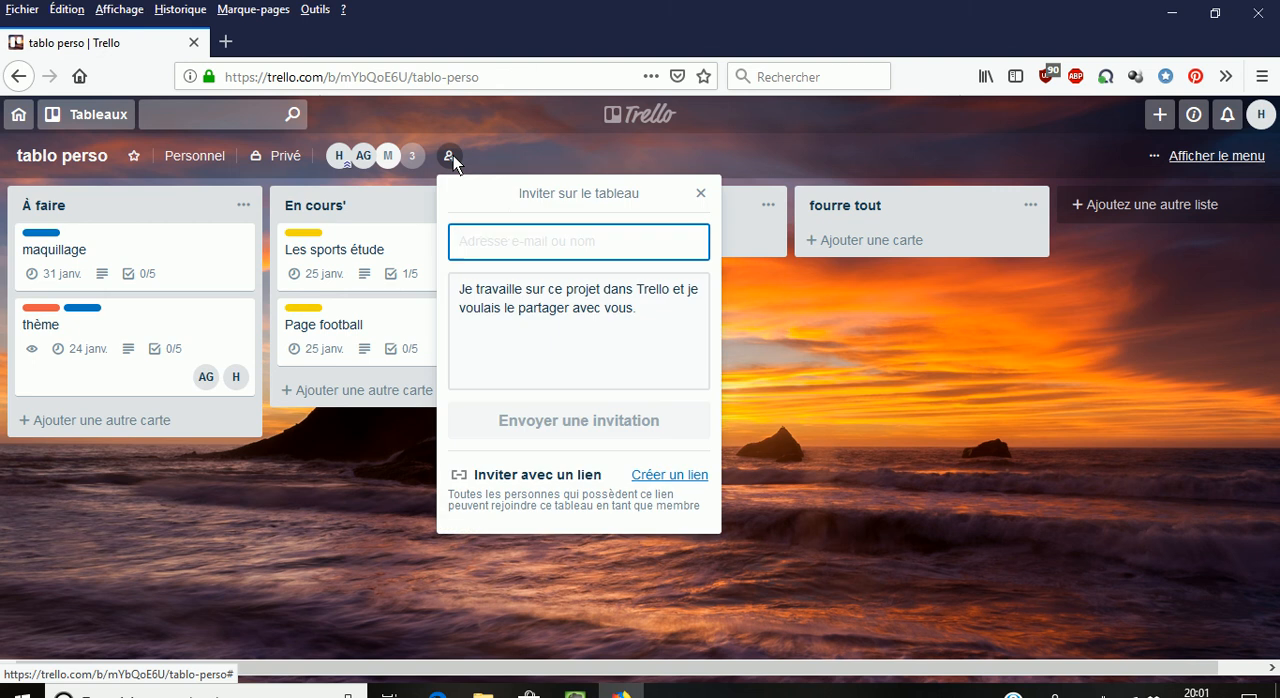
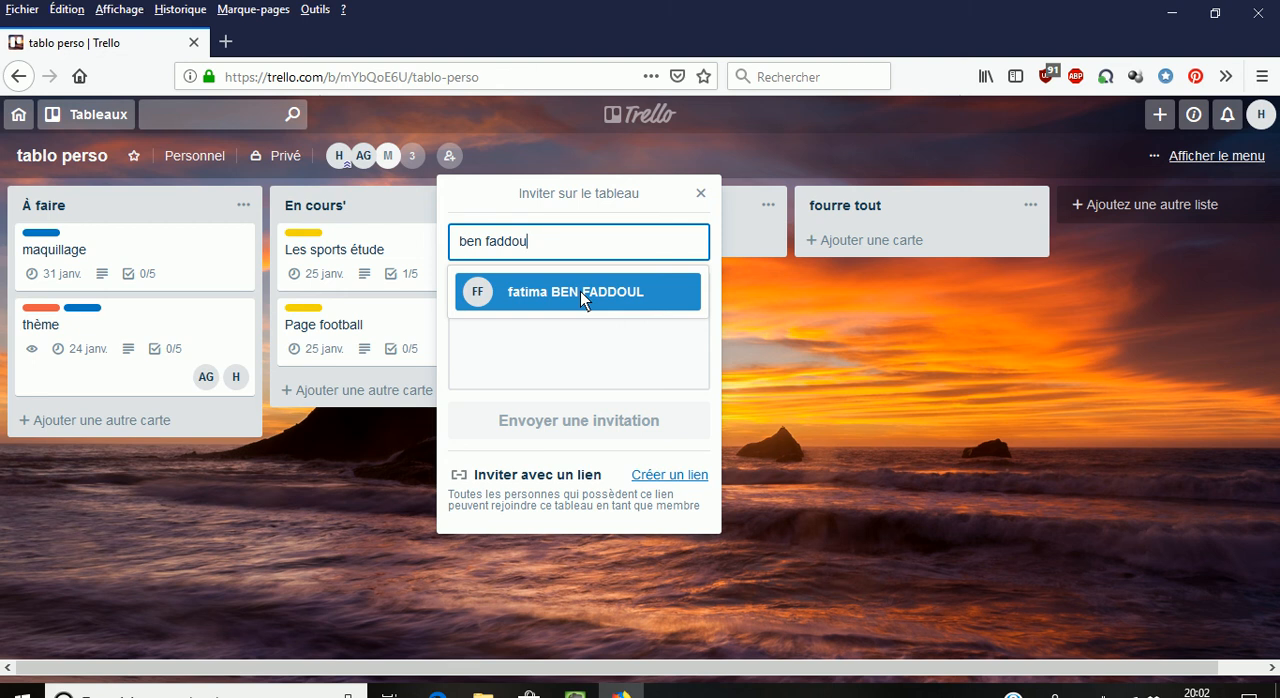
pyautogui.click(700, 195)
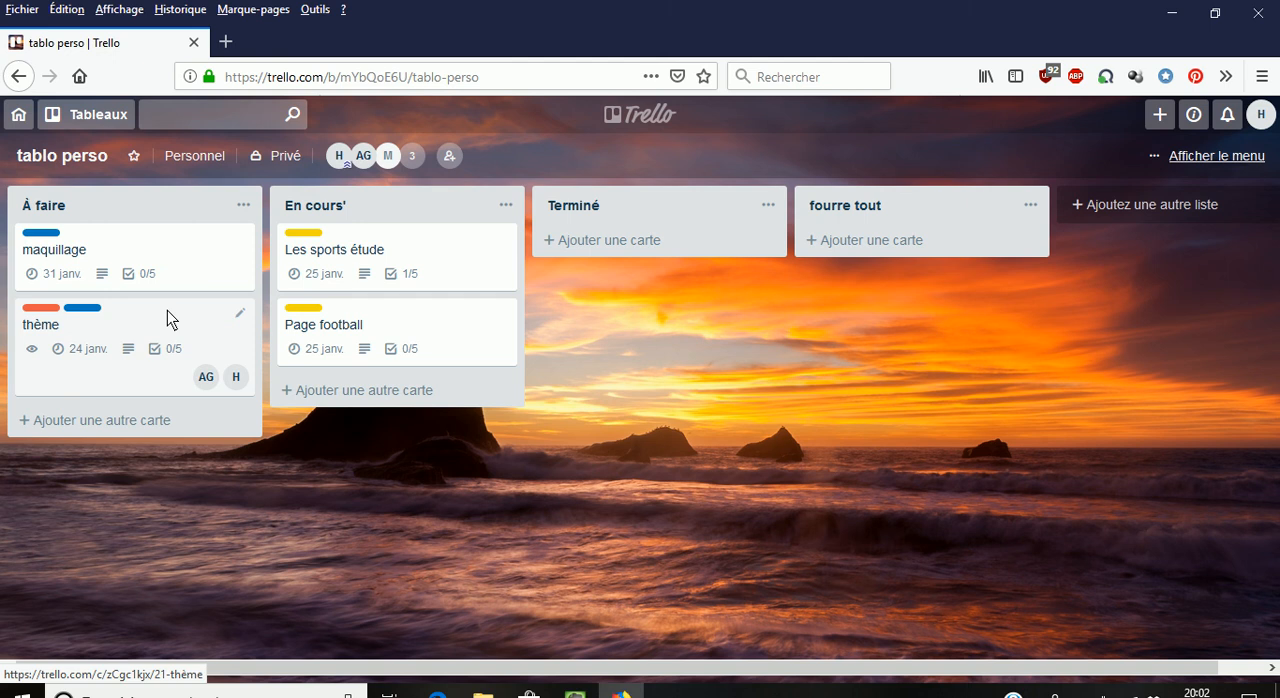
# - Move the thème card to the end of the En cours' list and replace its À faire label with En cours
pyautogui.moveTo(167, 310); pyautogui.dragTo(438, 370)
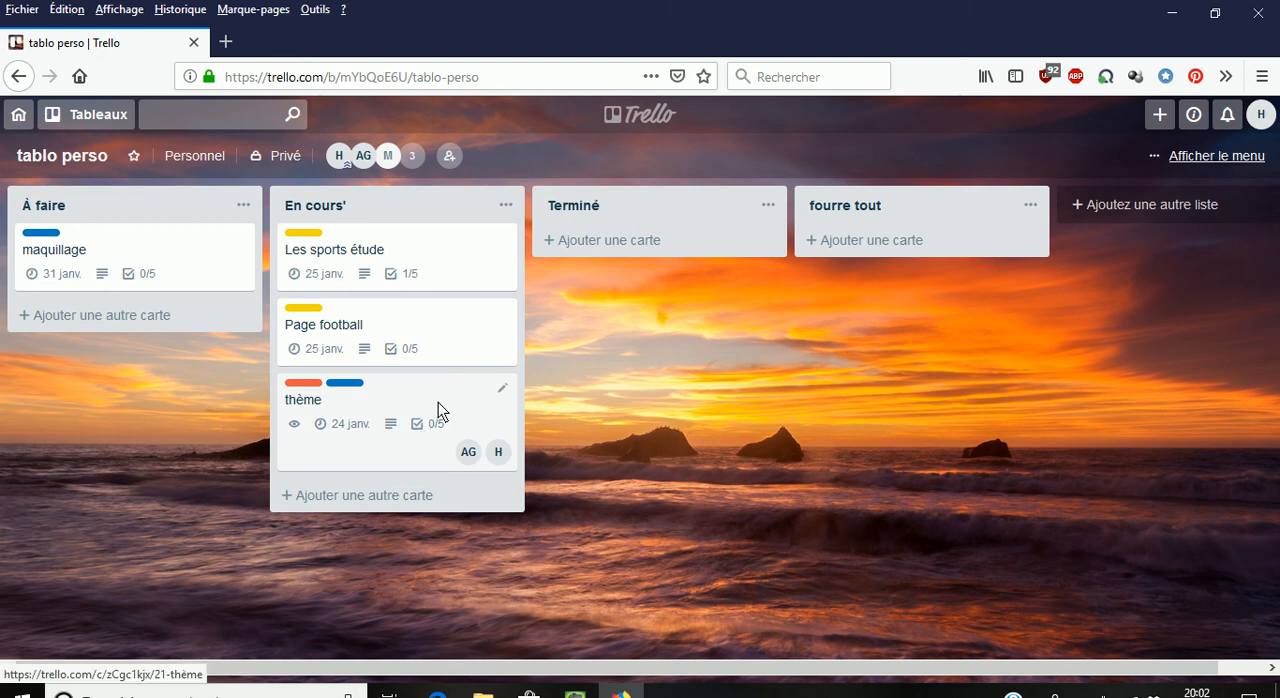
pyautogui.click(437, 402)
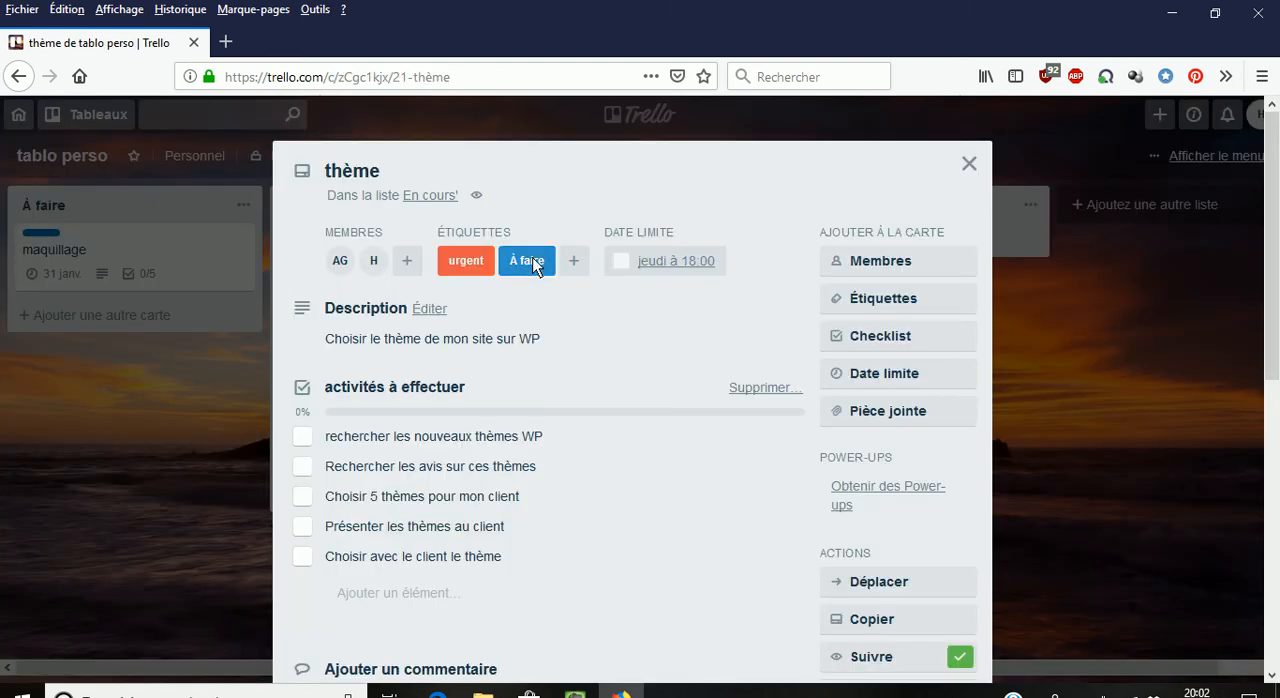
pyautogui.click(872, 298)
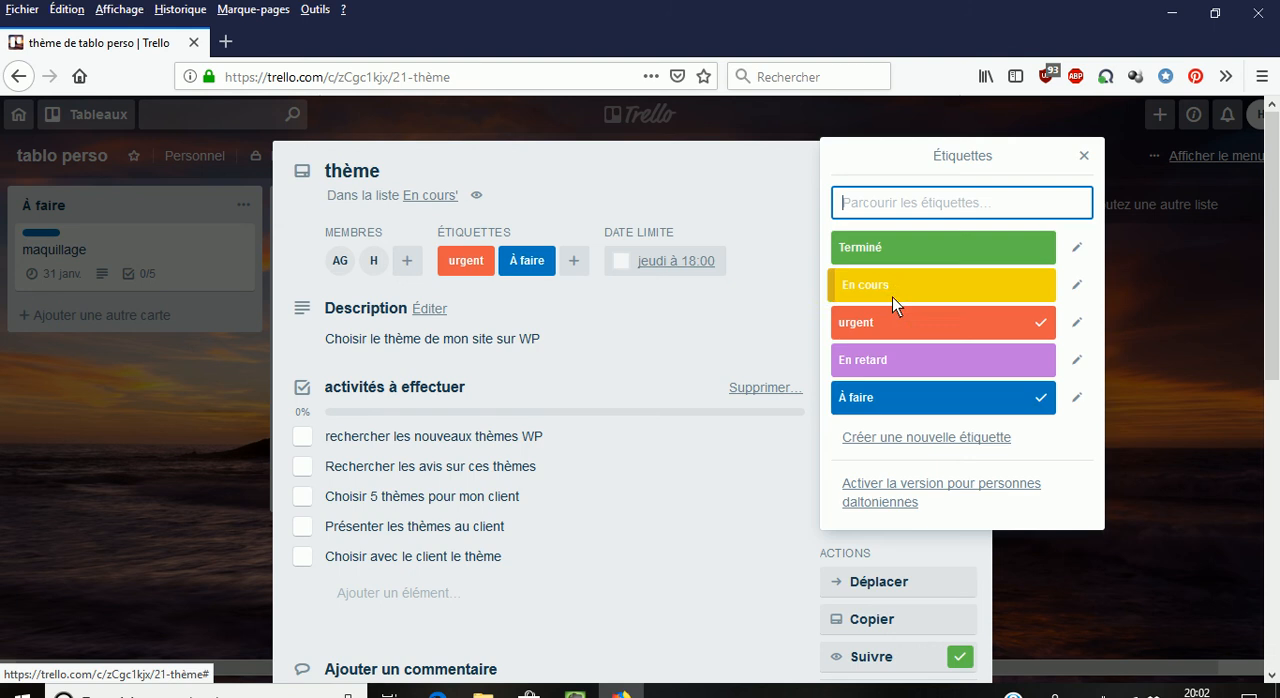
pyautogui.click(1042, 400)
pyautogui.click(1036, 289)
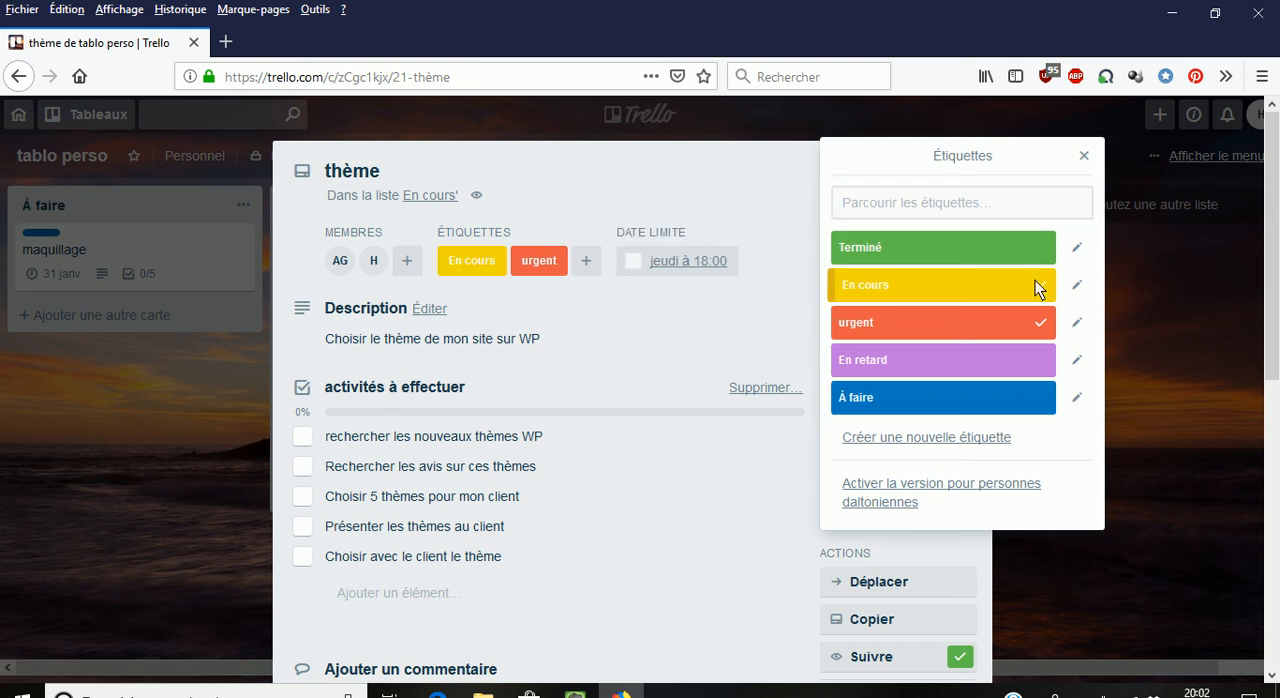
pyautogui.click(716, 306)
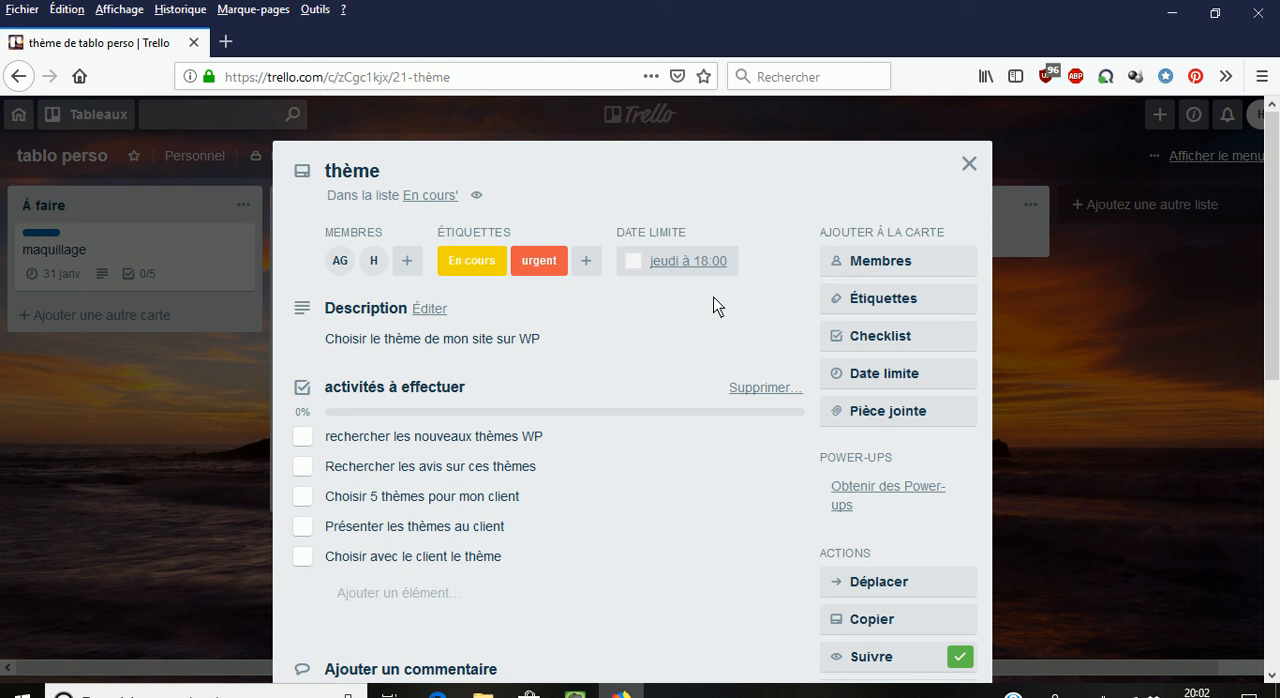
# - Mark "rechercher les nouveaux thèmes WP" and "Rechercher les avis sur ces thèmes" as completed in the thème checklist, then close the card
pyautogui.click(306, 442)
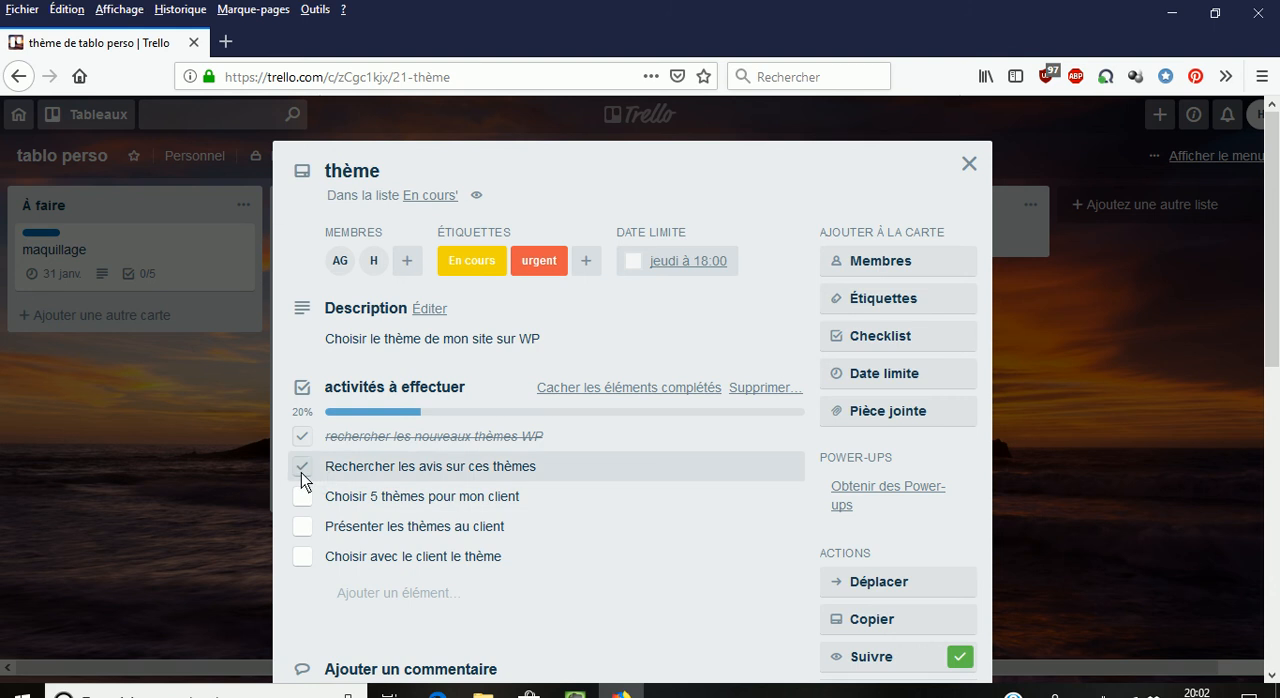
pyautogui.click(303, 468)
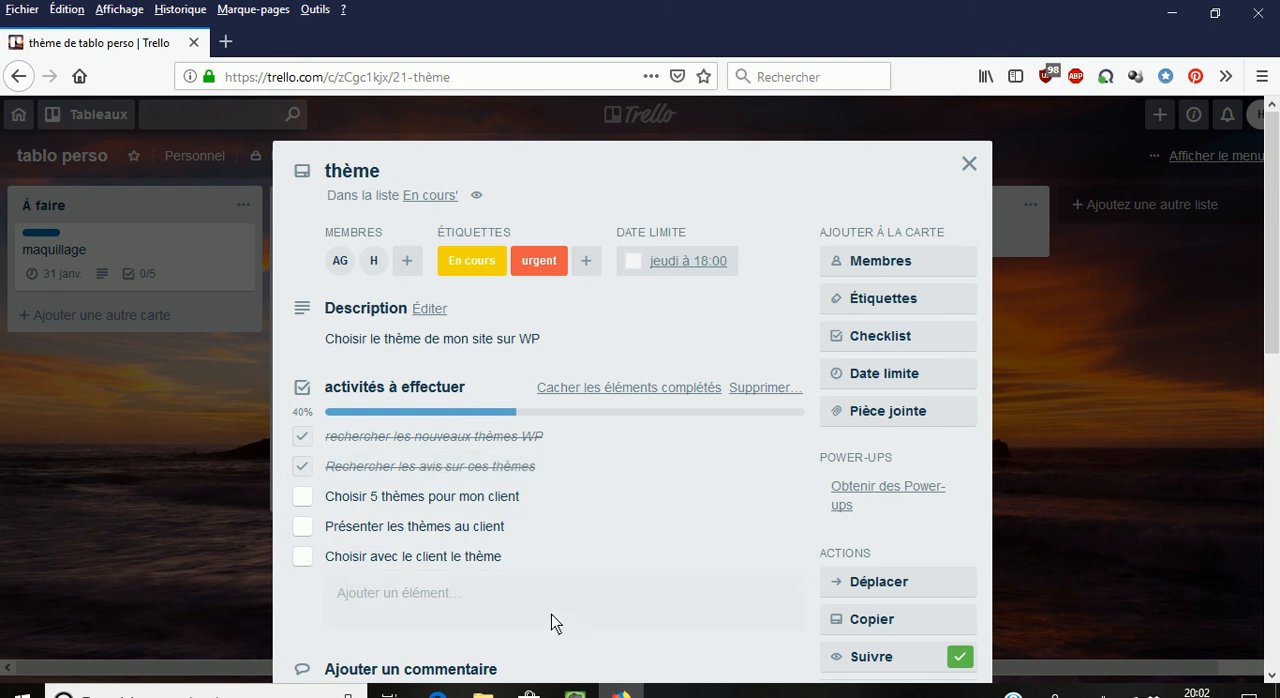
pyautogui.click(969, 162)
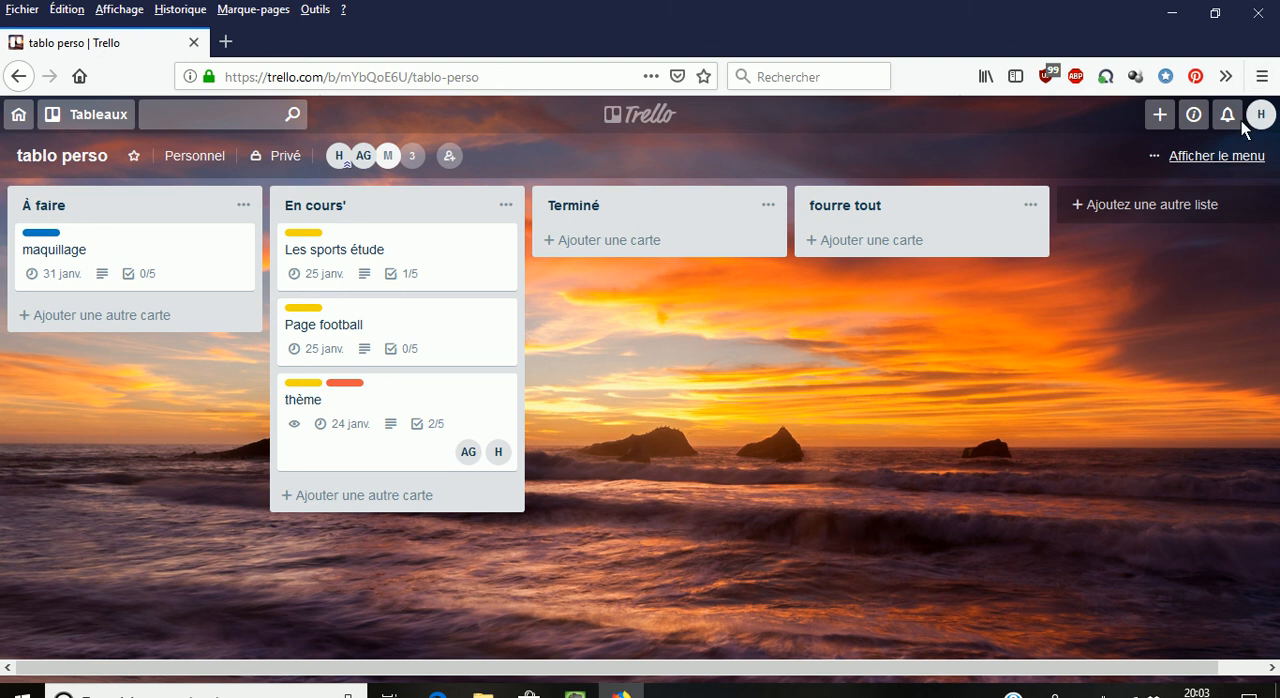
# - View the Unsplash background photos available for the board, then close them without choosing one
pyautogui.click(1238, 160)
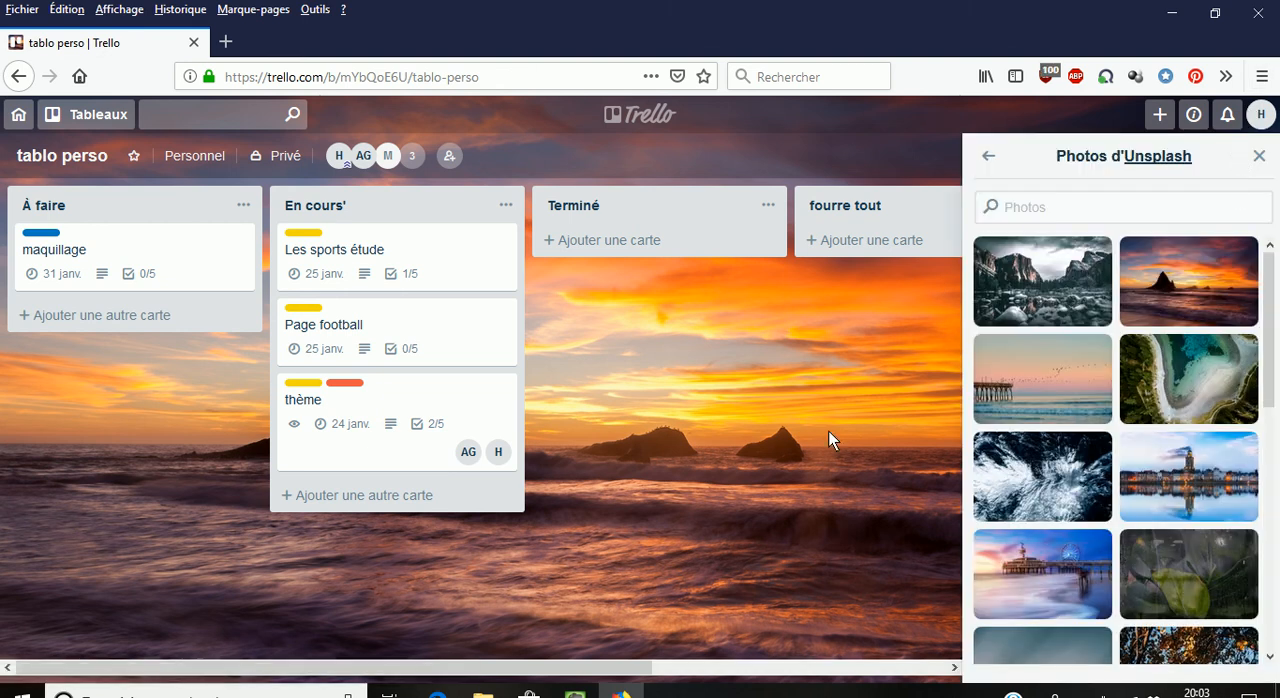
pyautogui.click(1259, 156)
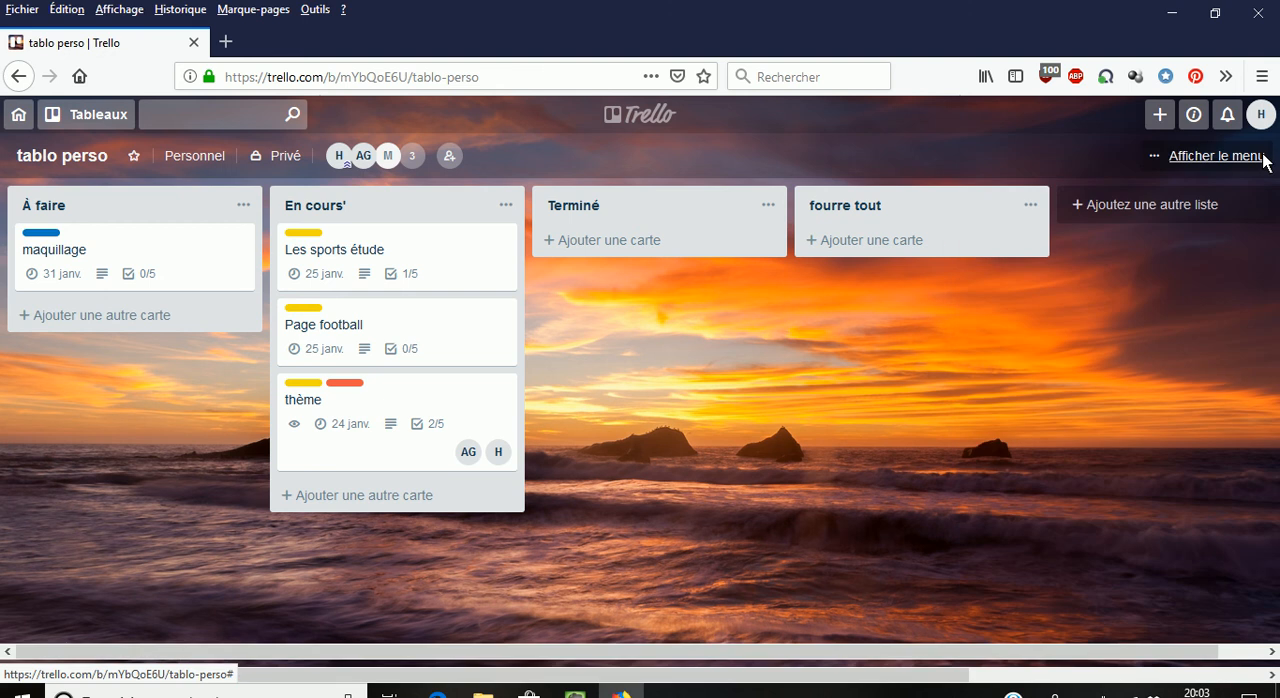